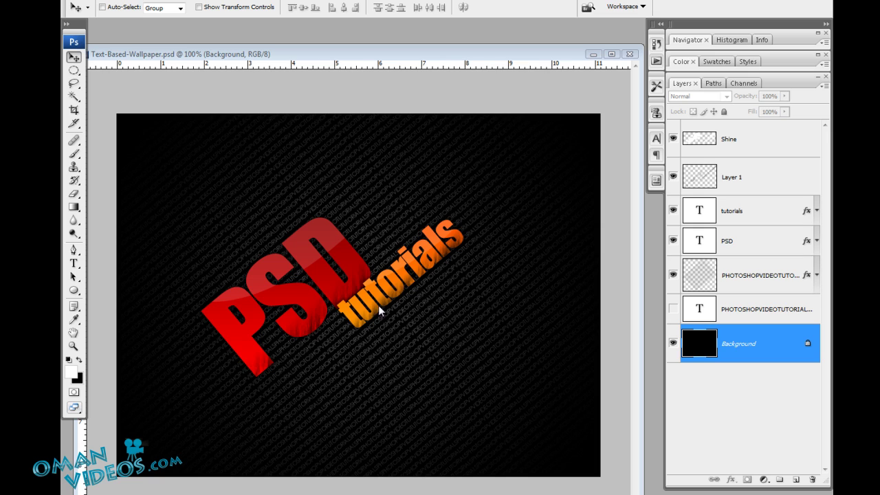
Minimize the finished Text-Based-Wallpaper.psd window to clear the work area.
click(592, 54)
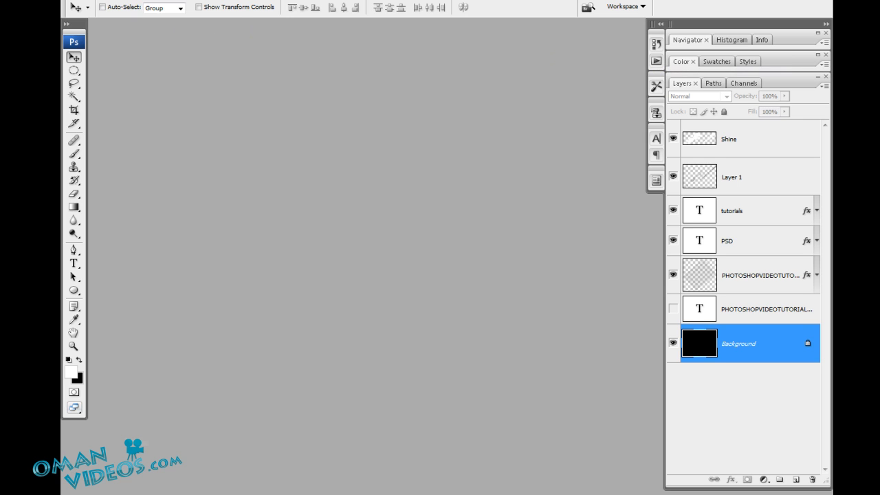
Create an 800×600 px, 72 ppi document with a black background, then enlarge and reposition its window.
click(71, 0)
click(83, 8)
drag(392, 205, 356, 206)
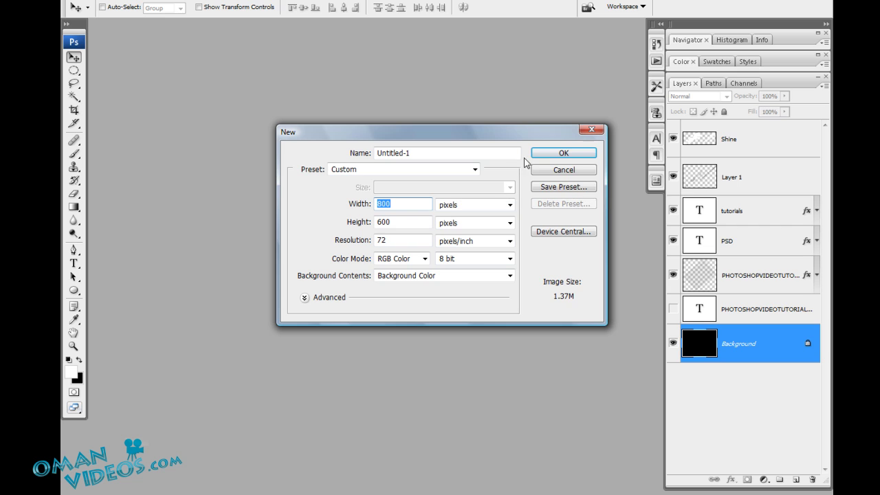
click(563, 154)
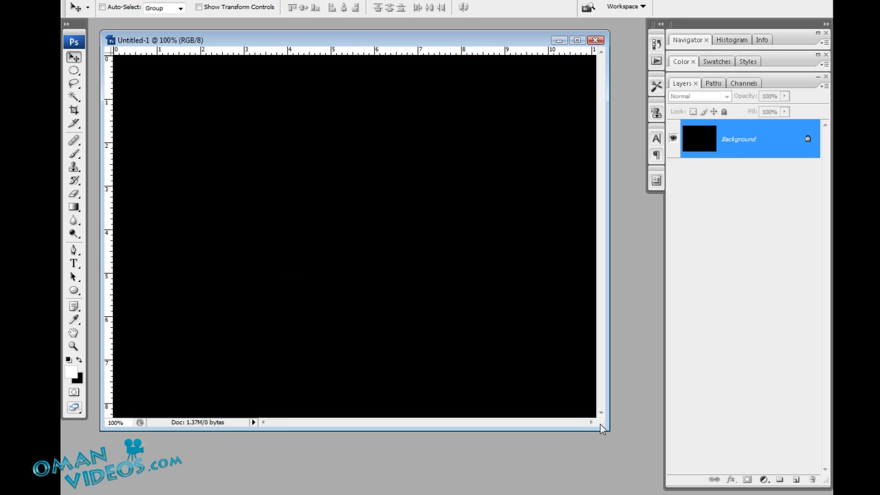
drag(604, 426, 636, 465)
drag(454, 43, 444, 82)
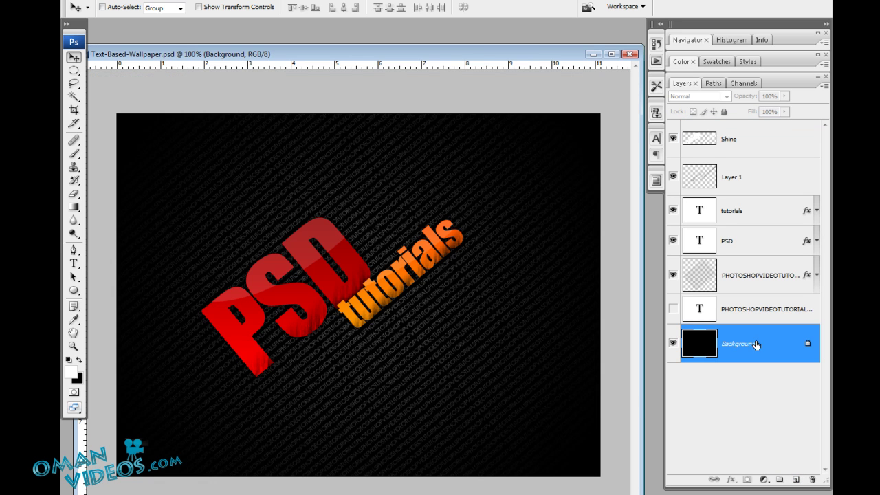
Show the repeated-text layer and drag a copy of it into Untitled-1.
click(754, 311)
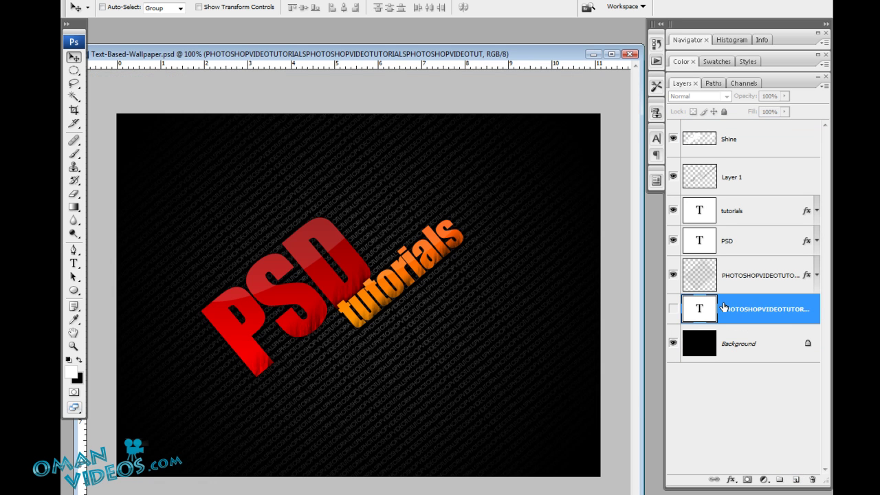
click(673, 308)
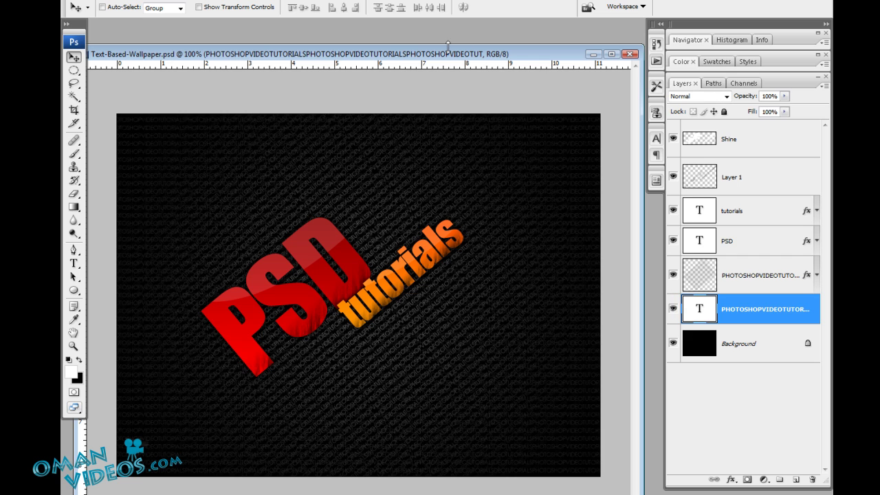
drag(447, 75, 404, 166)
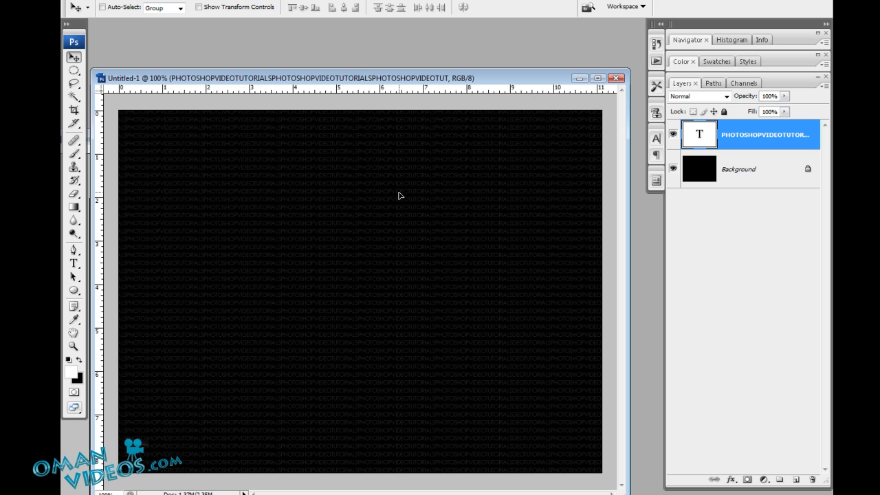
Edit the repeated PHOTOSHOPVIDEOTUTORIALS text and commit the change.
key(t)
click(323, 295)
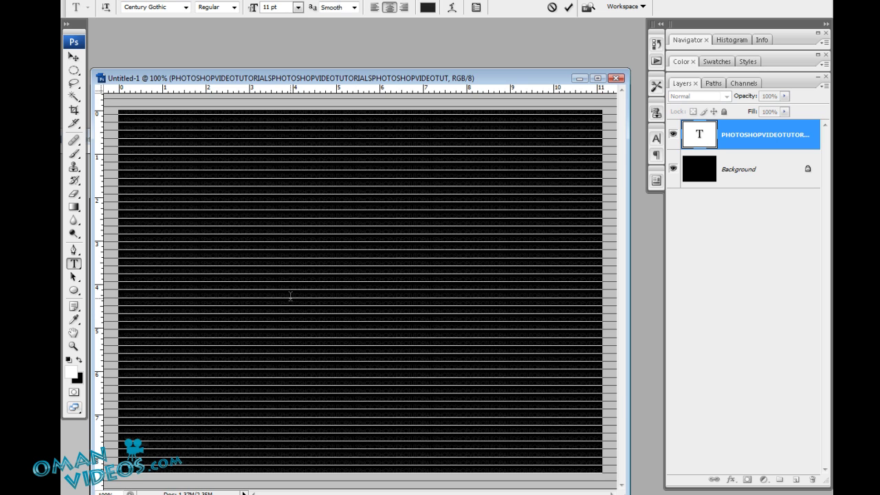
click(363, 293)
key(ctrl+Return)
Zoom out and shift the repeated text across the canvas.
key(v)
key(z)
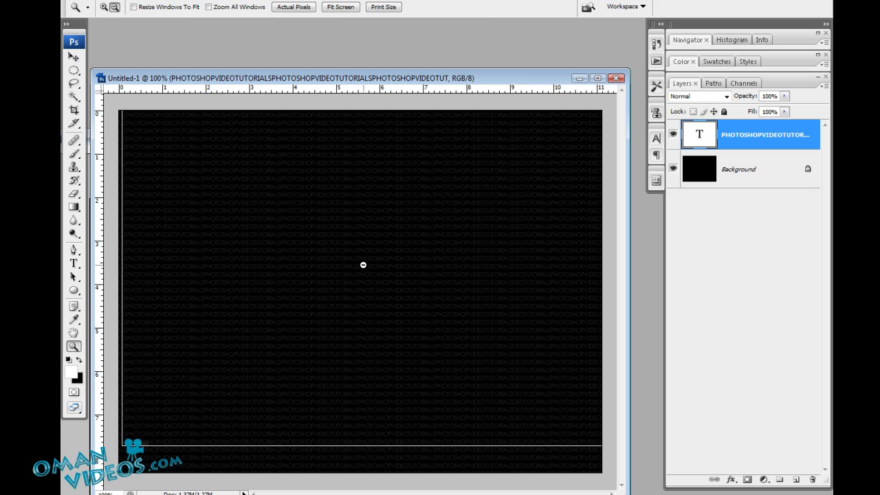
alt+click(363, 265)
key(v)
key(ctrl+Tab)
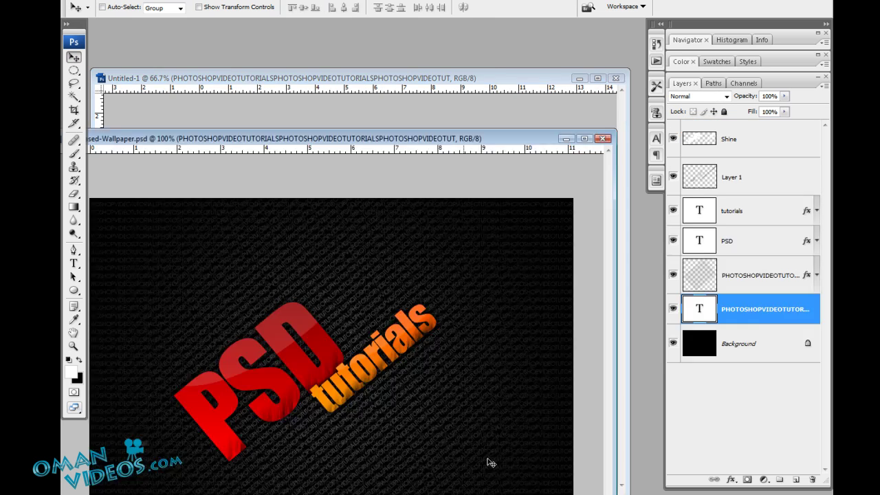
key(ctrl+Tab)
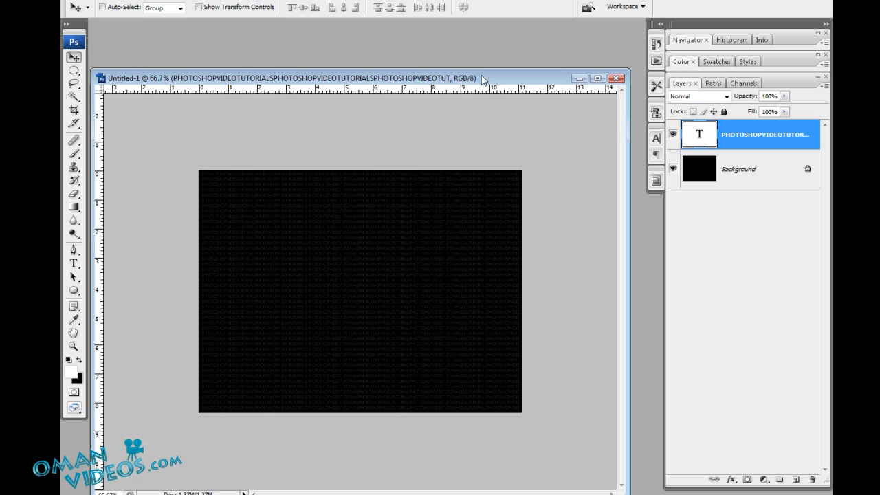
drag(483, 80, 481, 75)
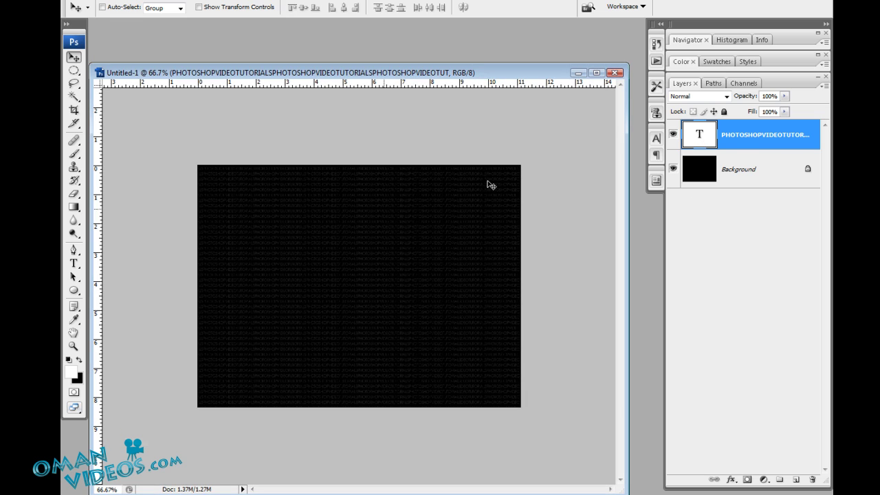
drag(491, 185, 370, 261)
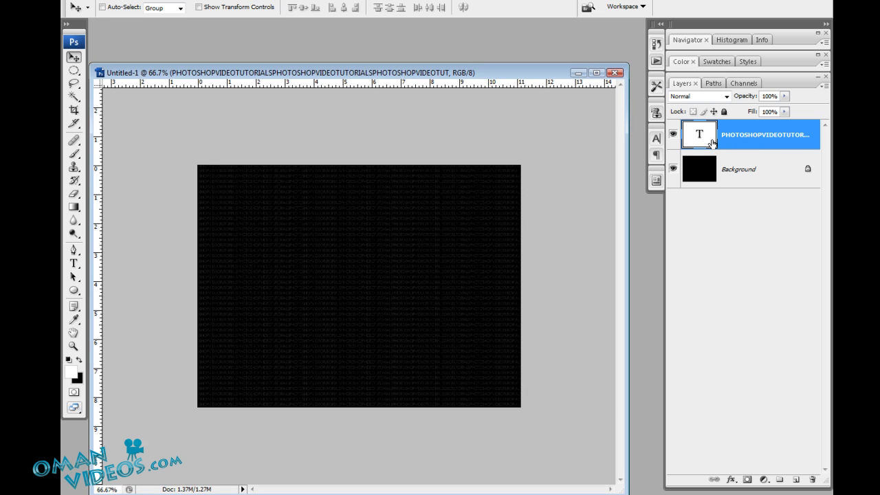
Check the text's bounds with Free Transform and Select All at 50% zoom, then deselect.
key(ctrl+t)
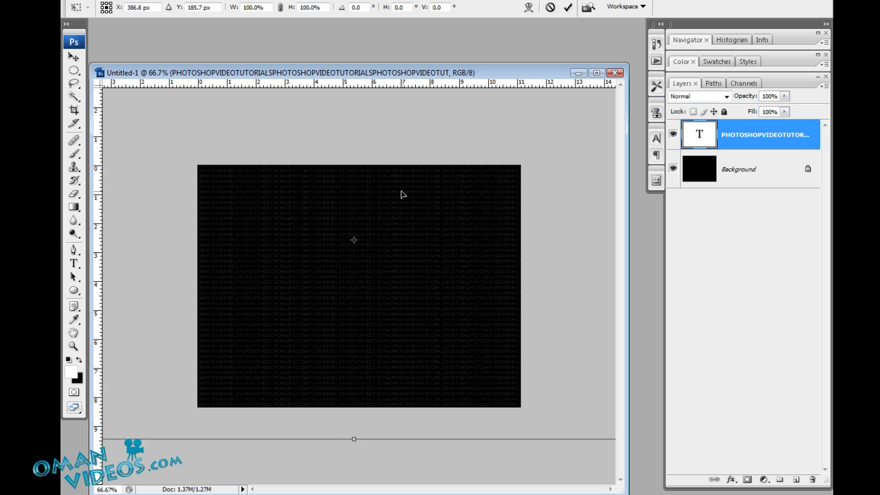
key(Return)
key(ctrl+minus)
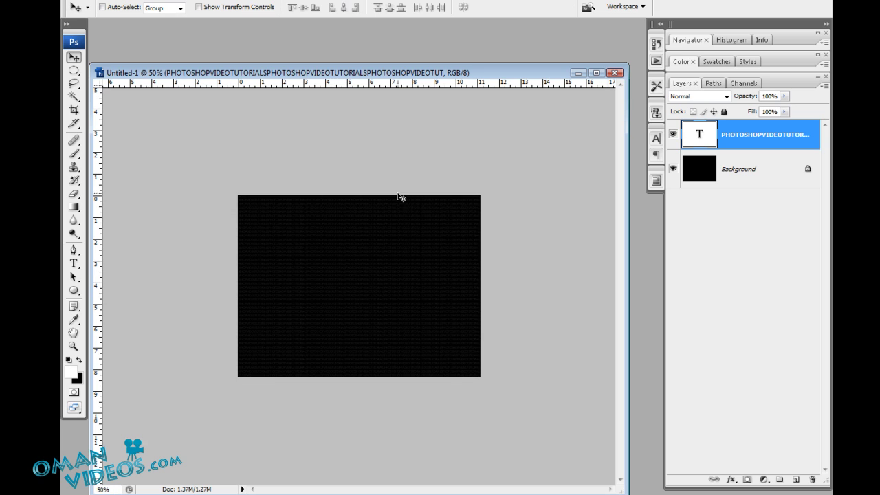
key(ctrl+t)
key(Return)
key(ctrl+a)
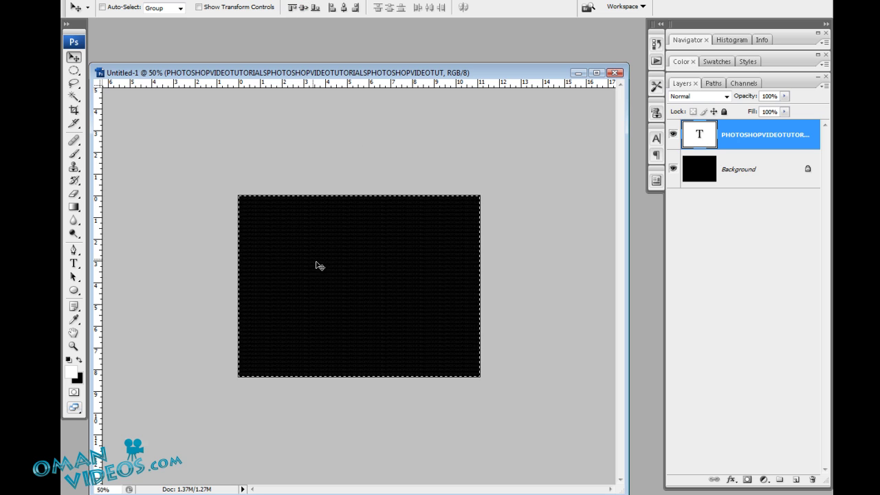
key(ctrl+d)
Zoom back to 100% and view the text-filled canvas in full-screen mode.
key(z)
click(406, 312)
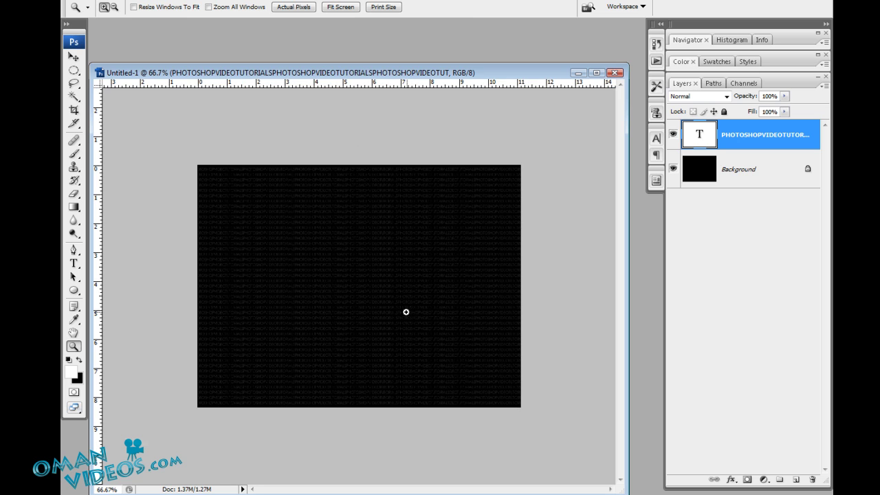
click(365, 290)
key(v)
key(f)
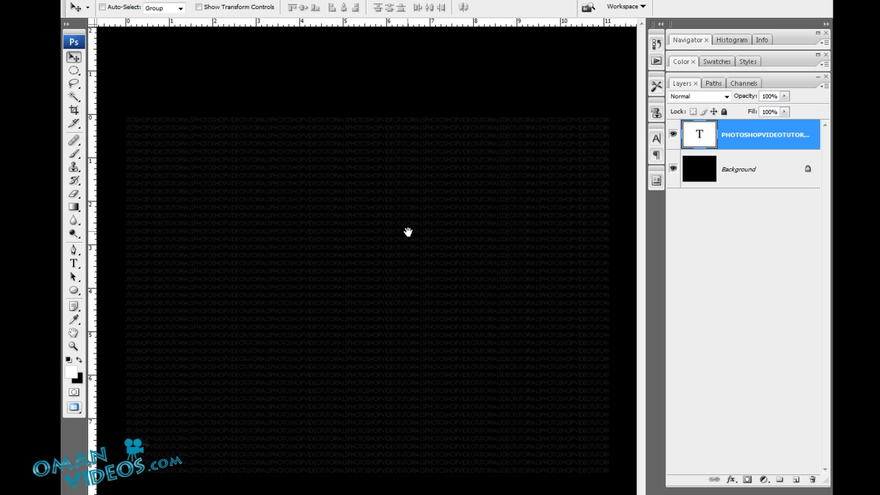
key(f)
drag(372, 253, 338, 240)
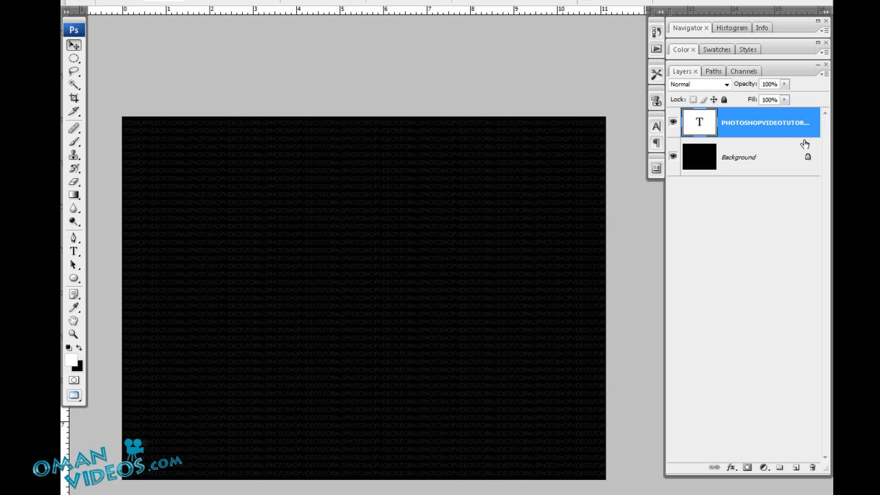
Rasterize the PHOTOSHOPVIDEOTUTORIALS type layer.
right_click(782, 127)
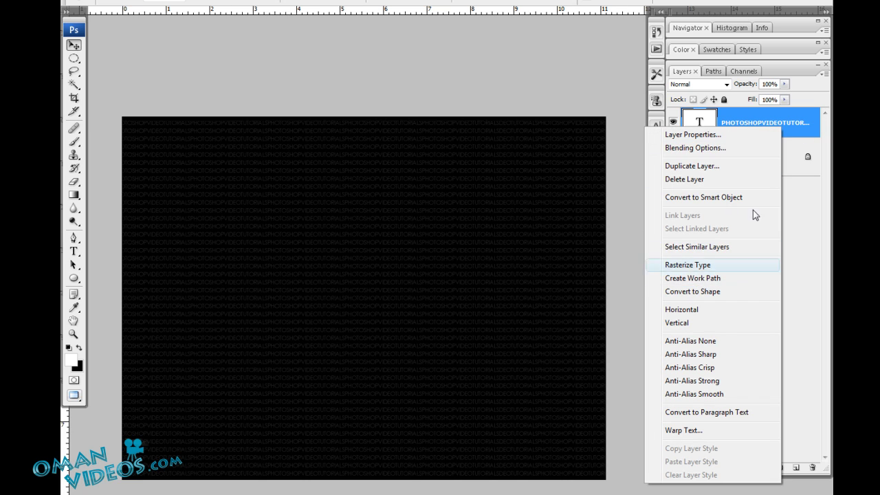
click(723, 266)
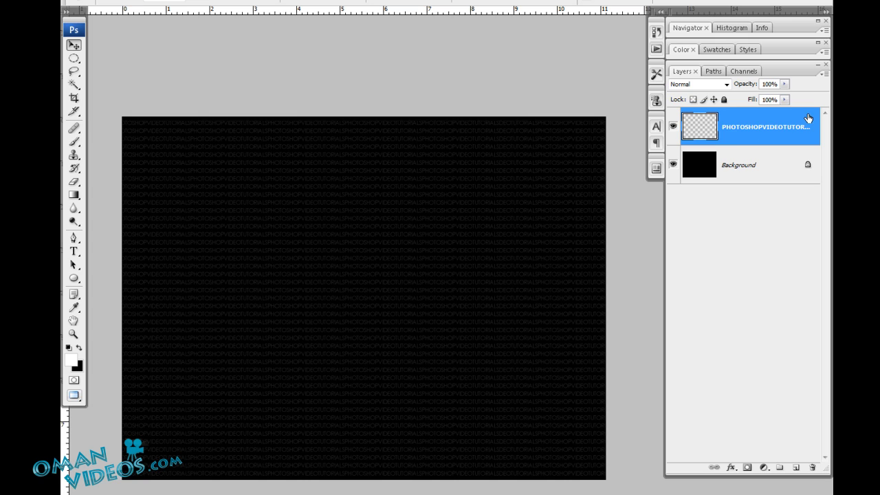
Add a radial, reversed Gradient Overlay to the repeated-text layer.
click(733, 470)
click(646, 325)
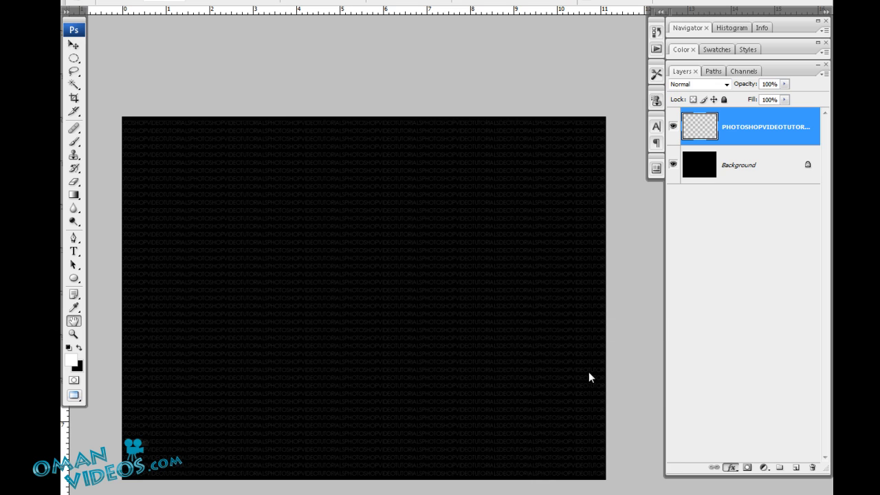
drag(548, 347, 493, 204)
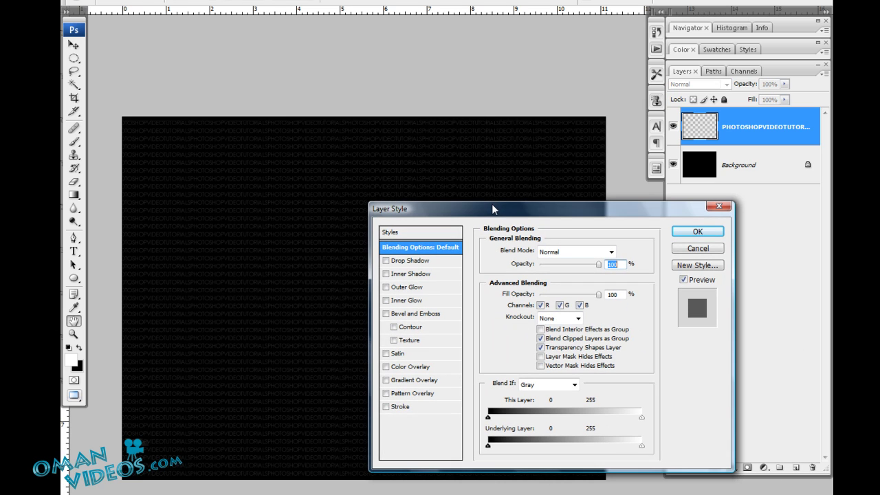
click(404, 380)
drag(561, 216, 589, 215)
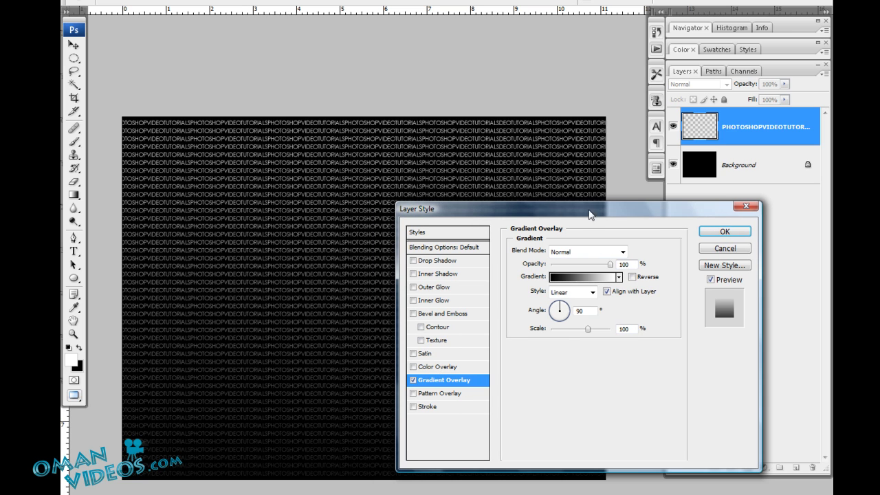
click(594, 293)
click(565, 316)
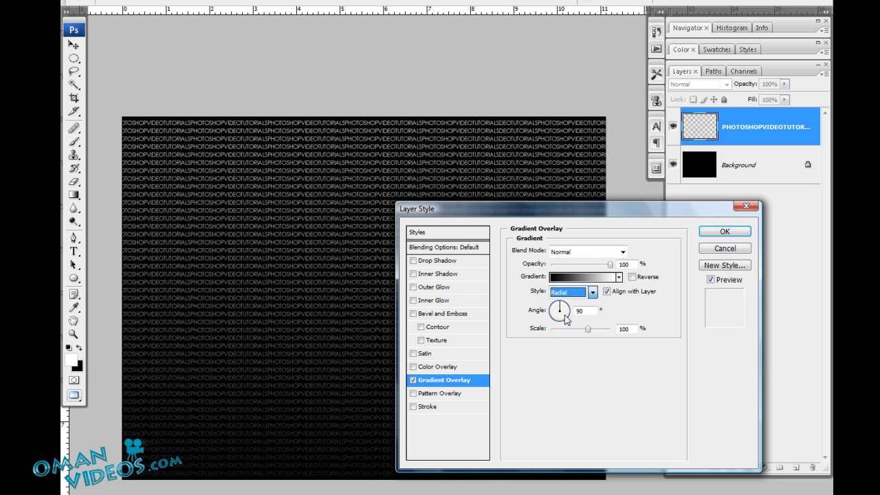
click(632, 277)
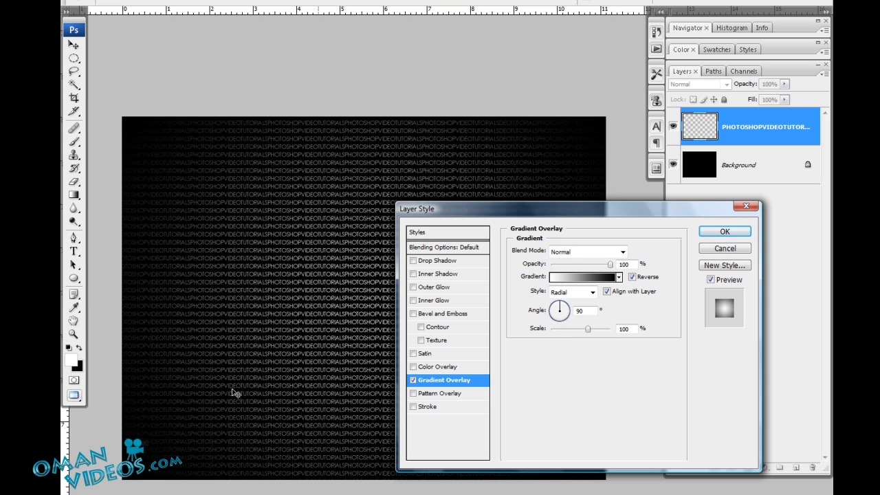
Change the gradient's end stop colour to dark grey #4b4b4b.
click(603, 278)
drag(402, 33, 581, 129)
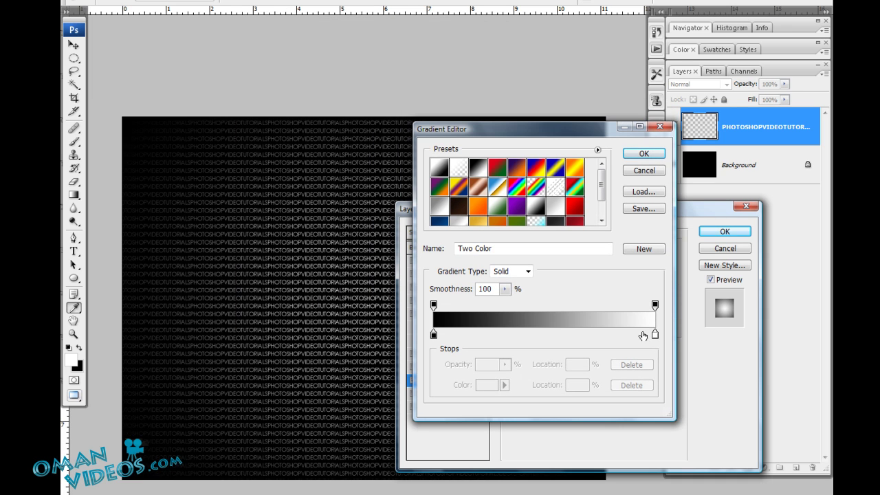
click(655, 335)
click(487, 385)
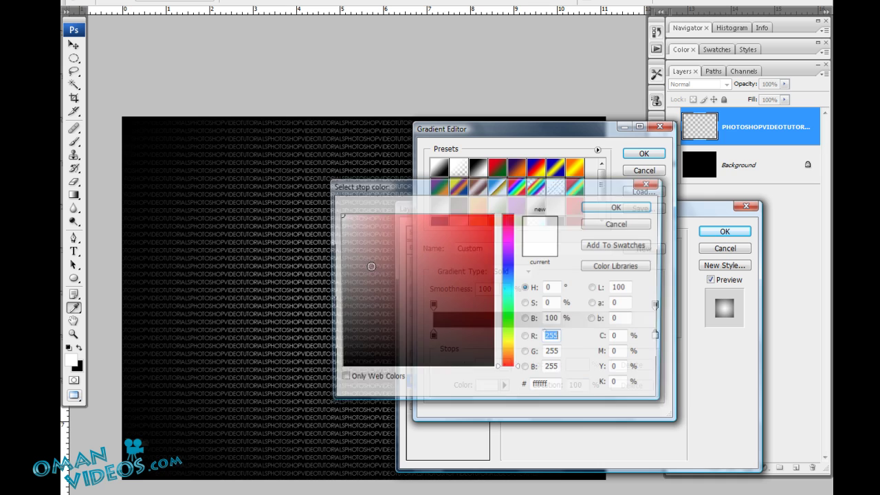
drag(422, 194, 495, 194)
drag(411, 300, 374, 323)
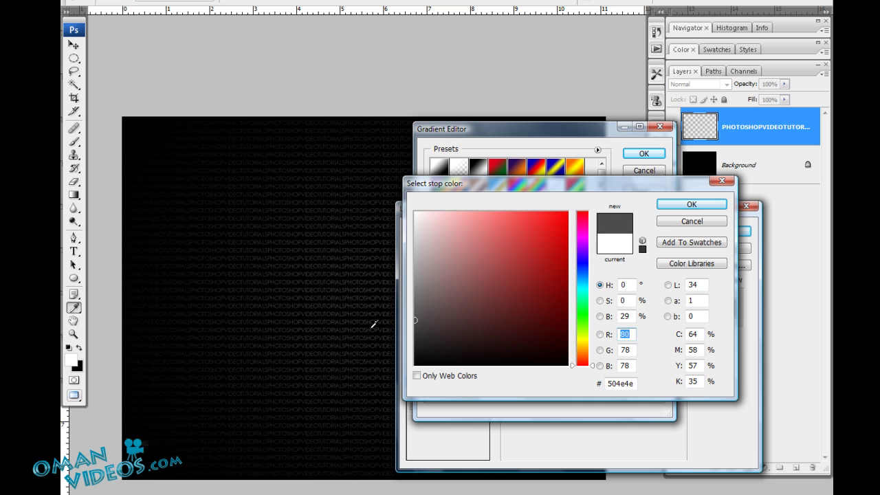
click(691, 204)
click(639, 156)
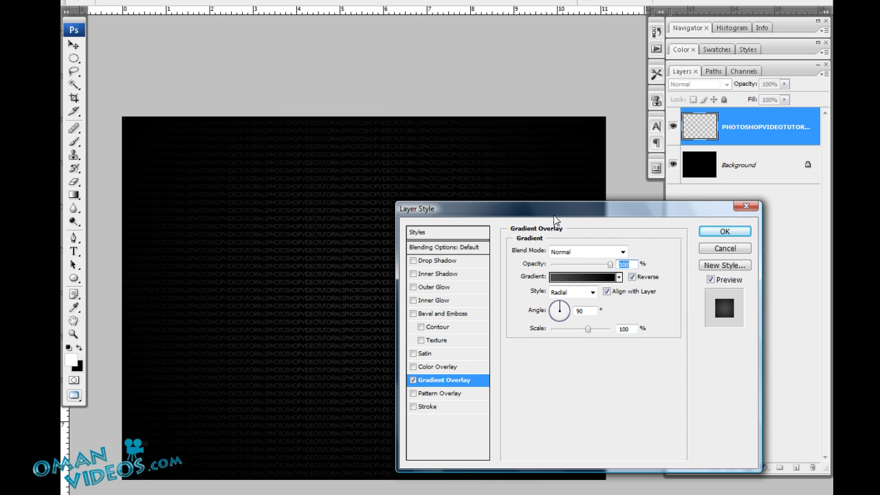
Set the gradient scale to 75% and apply the layer style.
drag(554, 219, 543, 270)
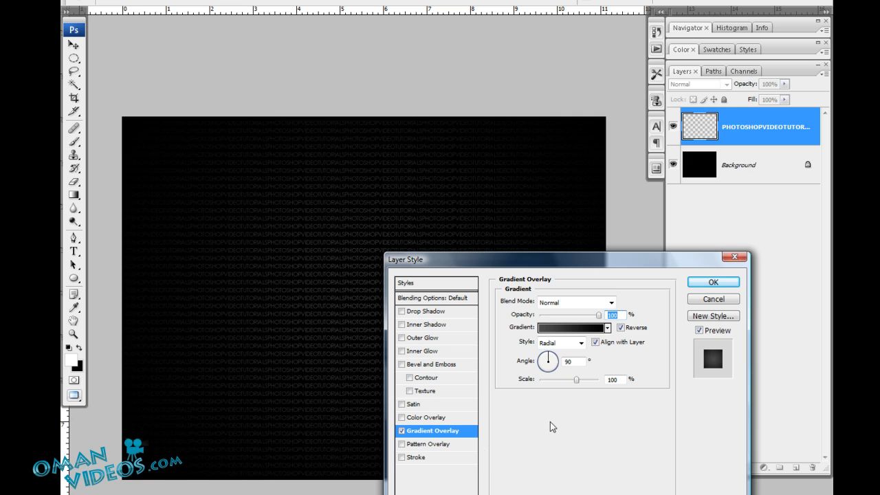
drag(576, 379, 568, 382)
drag(568, 384, 565, 384)
drag(548, 266, 501, 246)
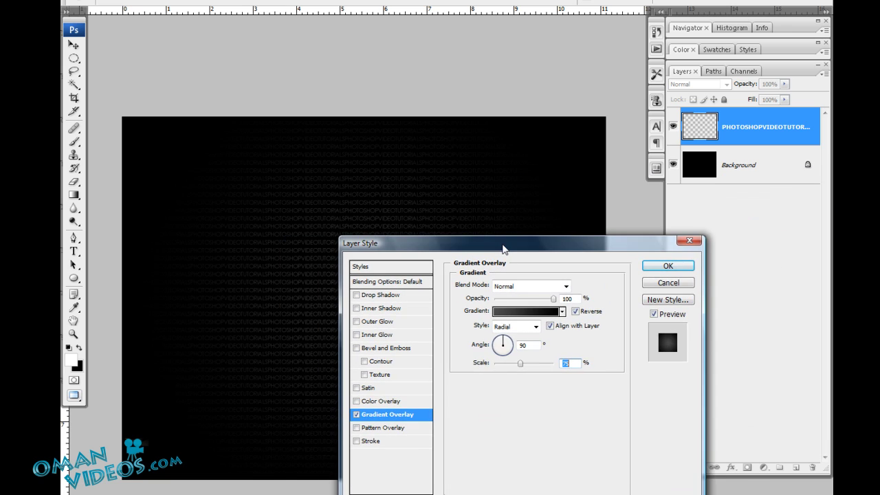
click(667, 265)
click(816, 127)
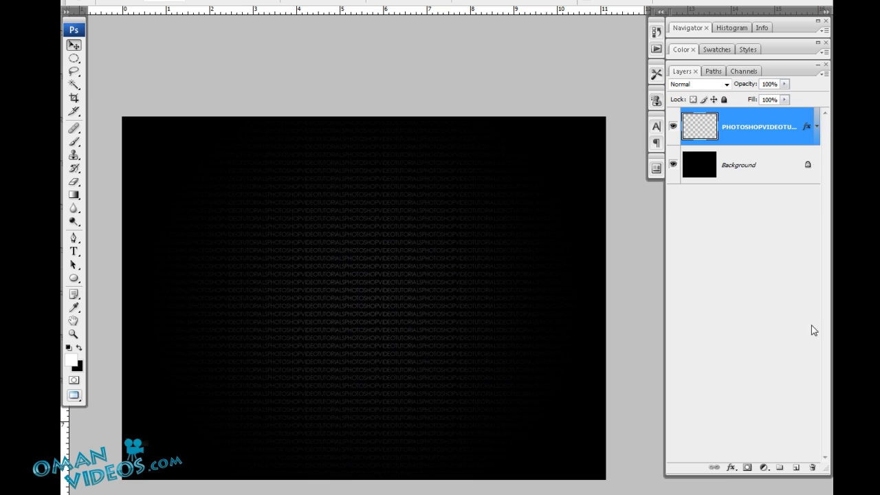
Add a new empty layer, then delete it again.
click(795, 468)
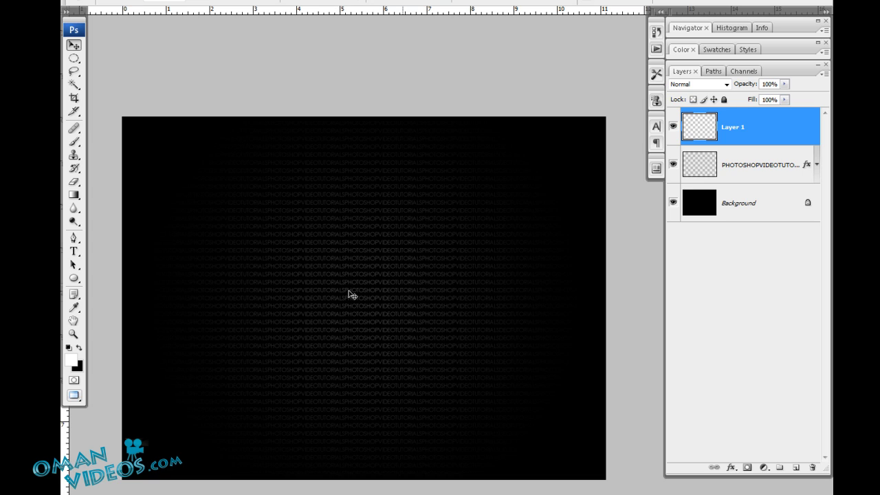
click(811, 472)
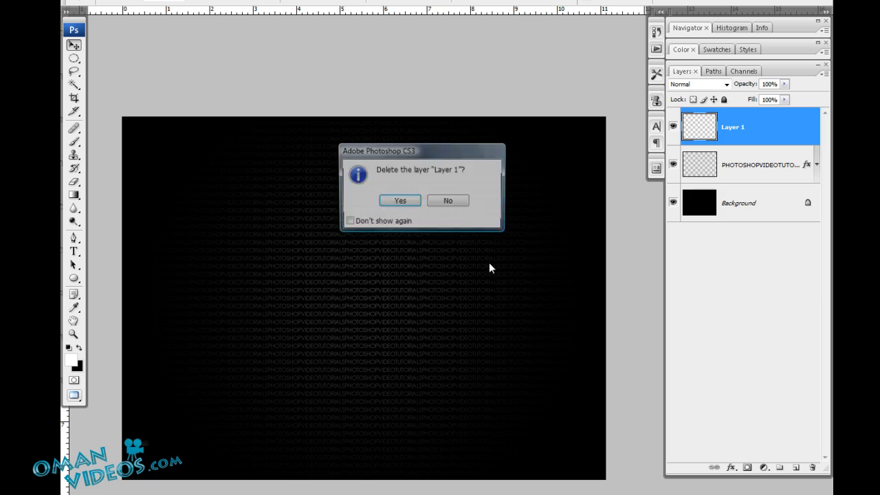
key(Return)
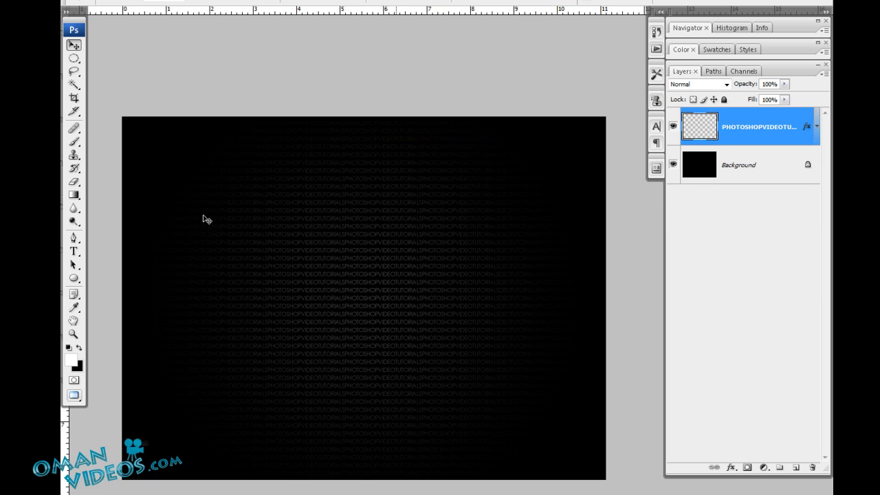
Type white 'PSD' in 150 pt Impact near the canvas centre.
click(73, 253)
click(101, 257)
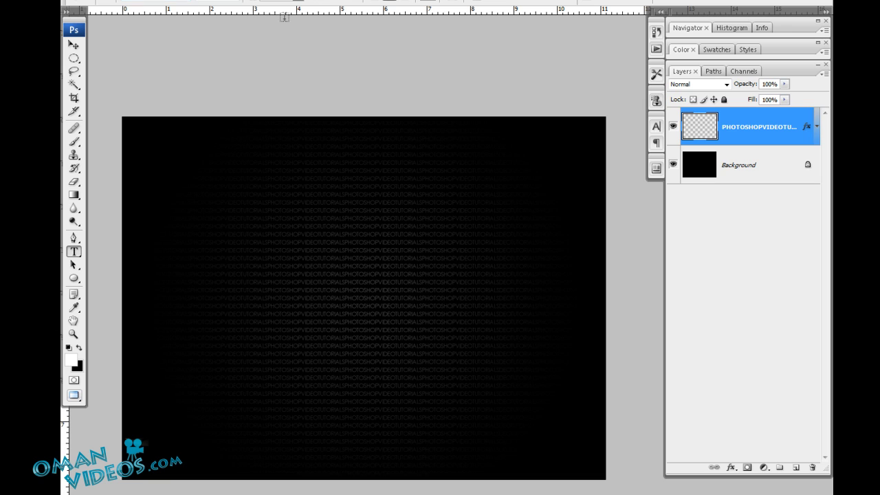
click(186, 2)
key(Escape)
click(310, 270)
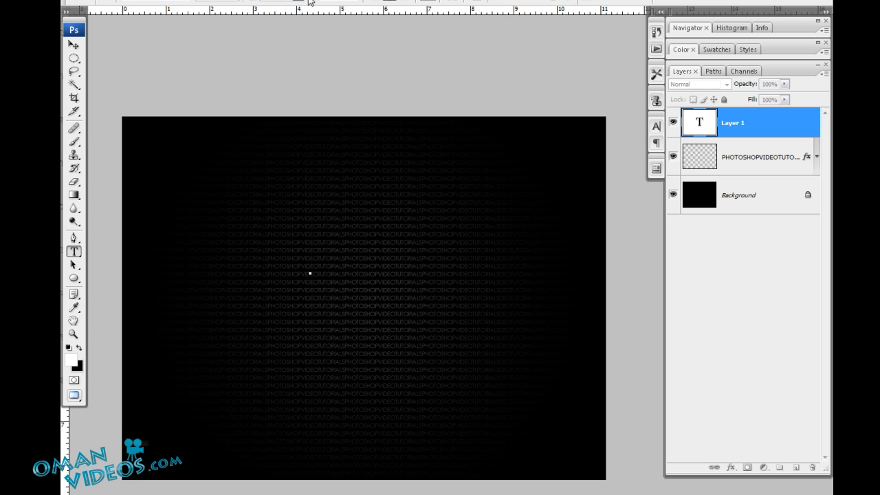
click(311, 265)
text(PSD)
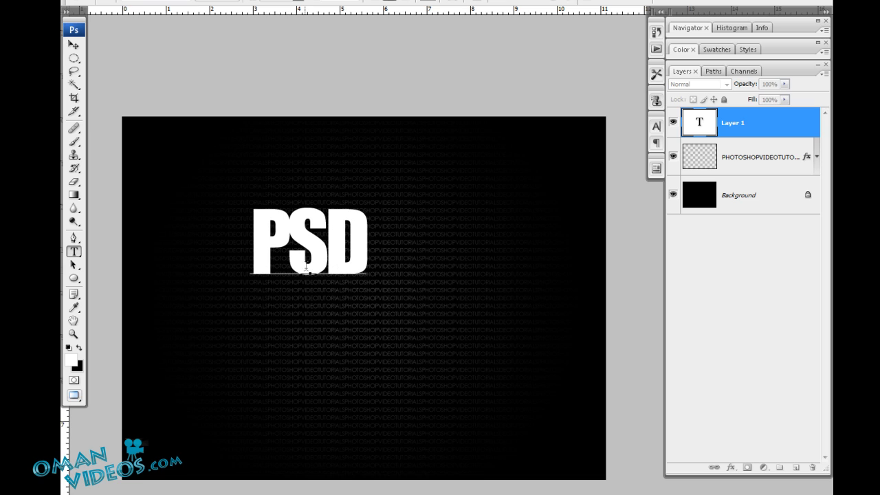
key(ctrl+Return)
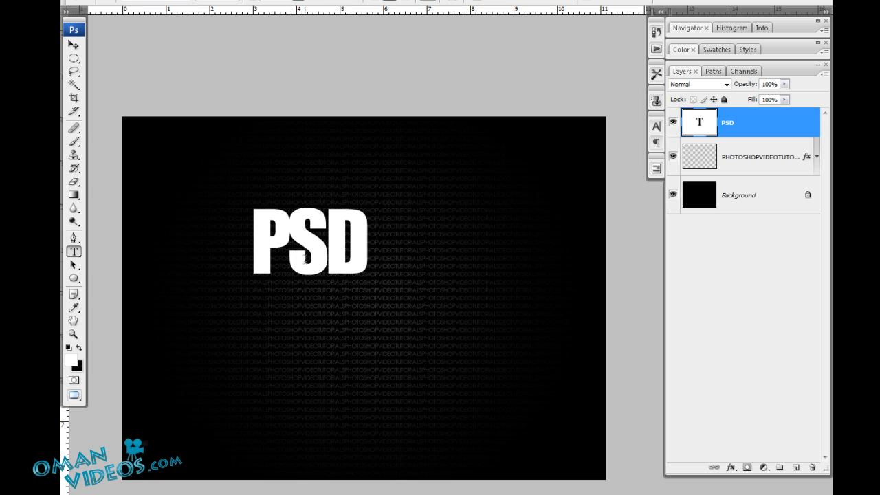
Set the PSD text's tracking to -10 in the Character panel.
click(656, 128)
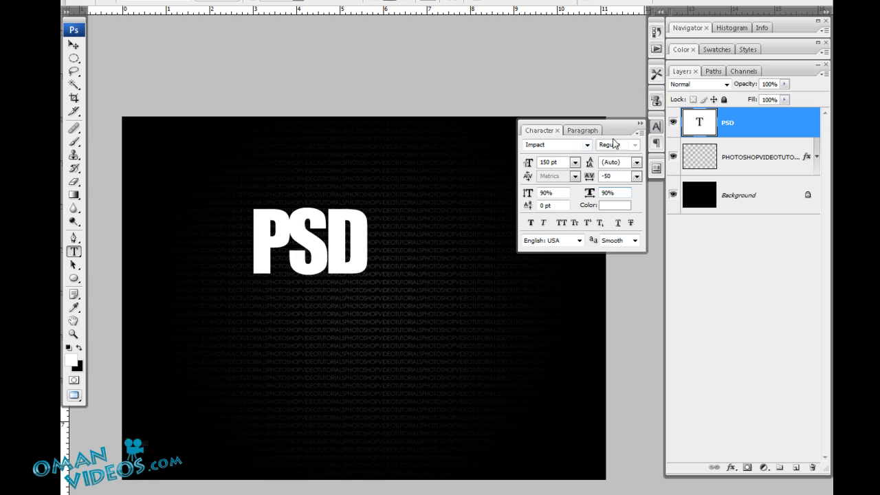
click(636, 179)
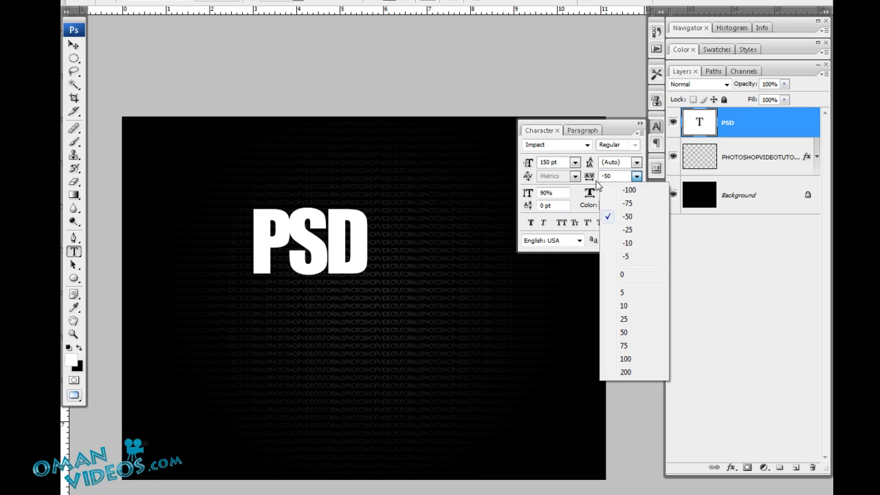
click(636, 242)
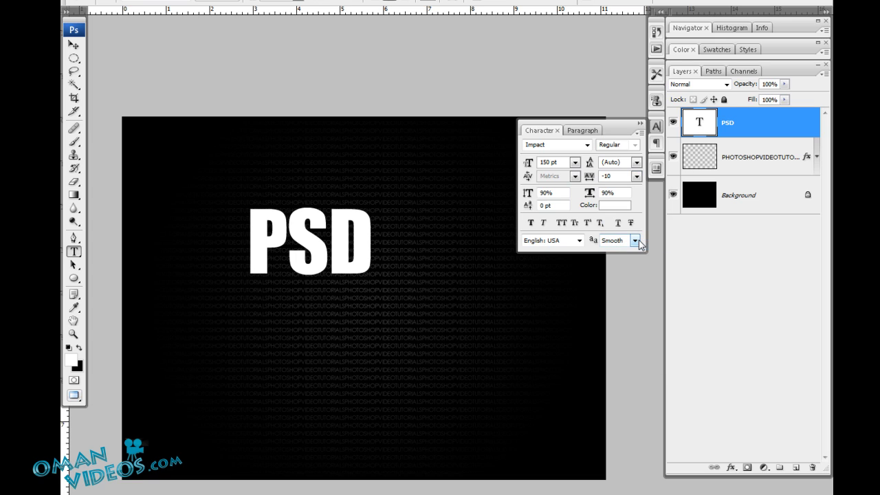
click(640, 124)
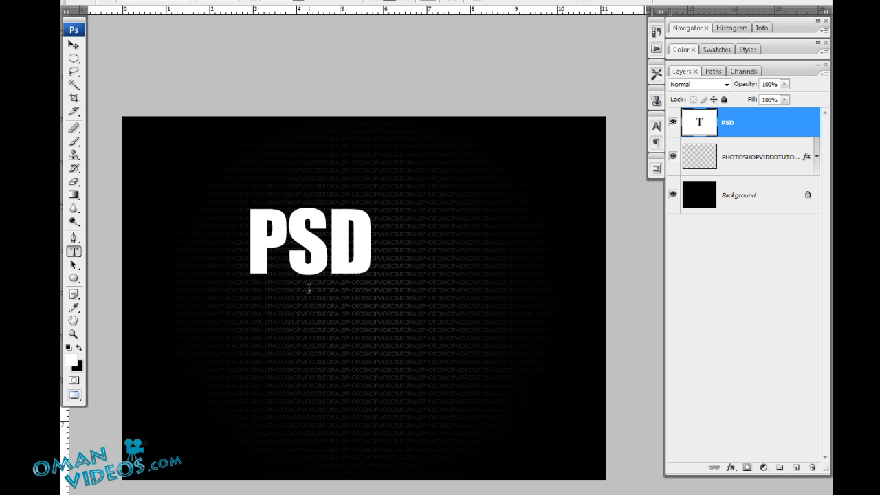
Type 'tutorials' below PSD and nudge it slightly right and down.
click(344, 348)
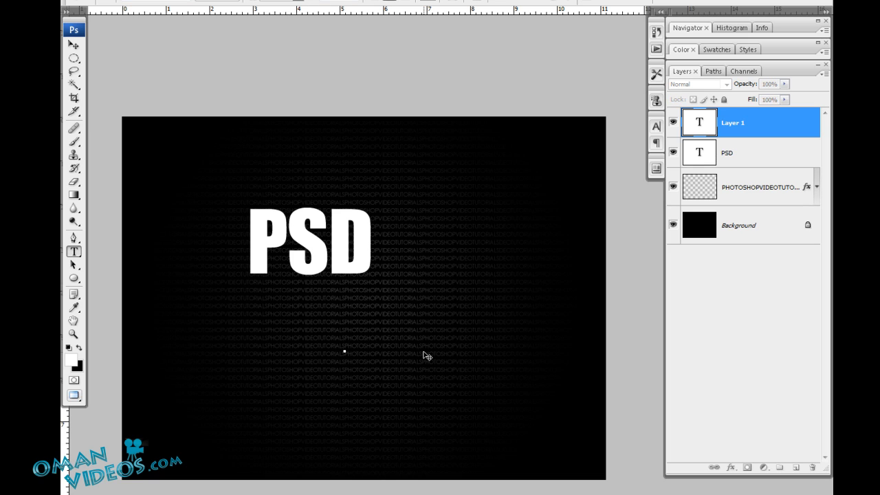
text(tutorials)
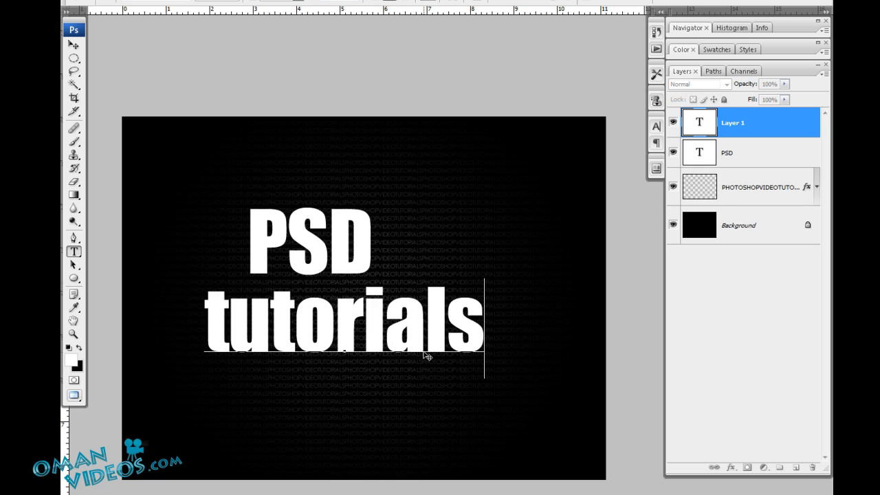
click(74, 44)
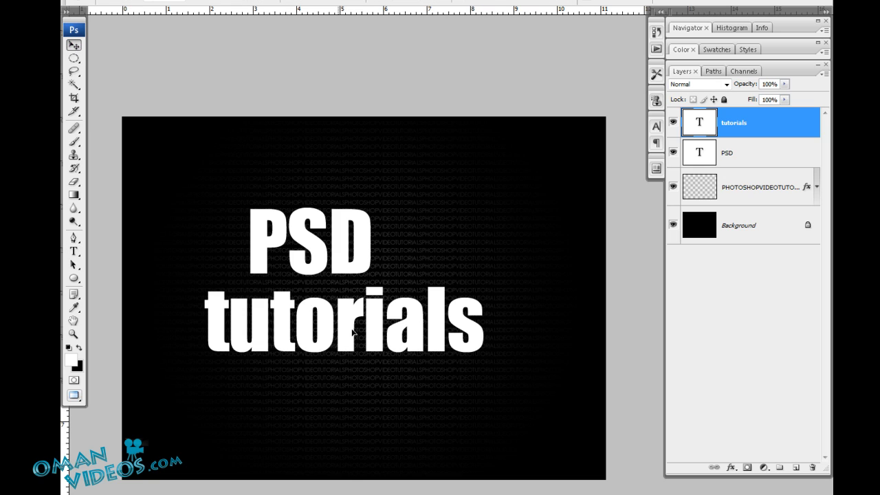
drag(352, 332, 412, 342)
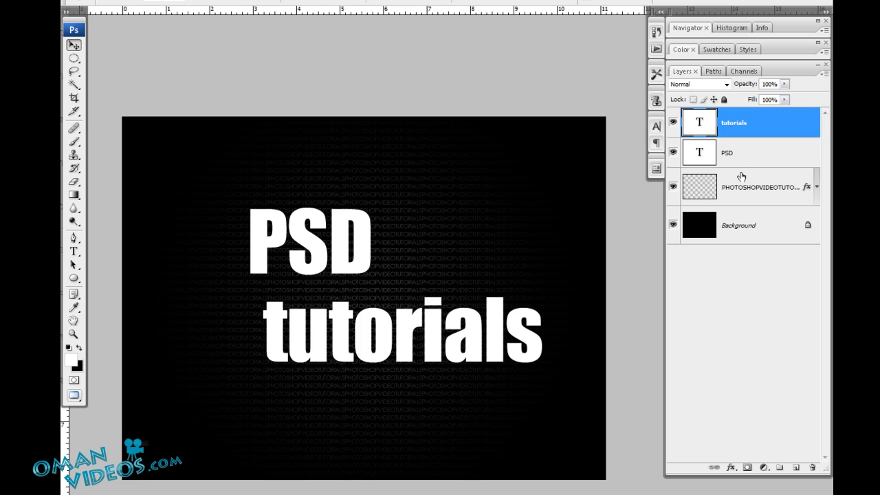
click(782, 158)
Give the PSD text a dark red preset Gradient Overlay.
double_click(793, 156)
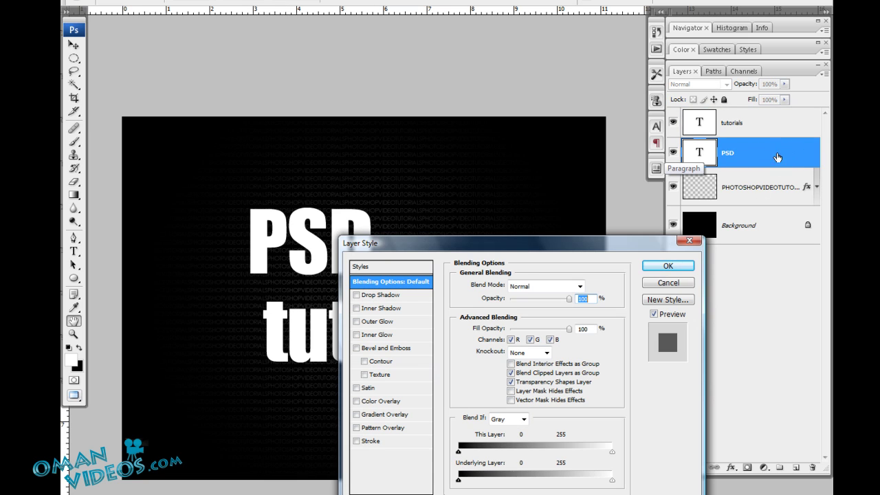
drag(532, 244, 551, 204)
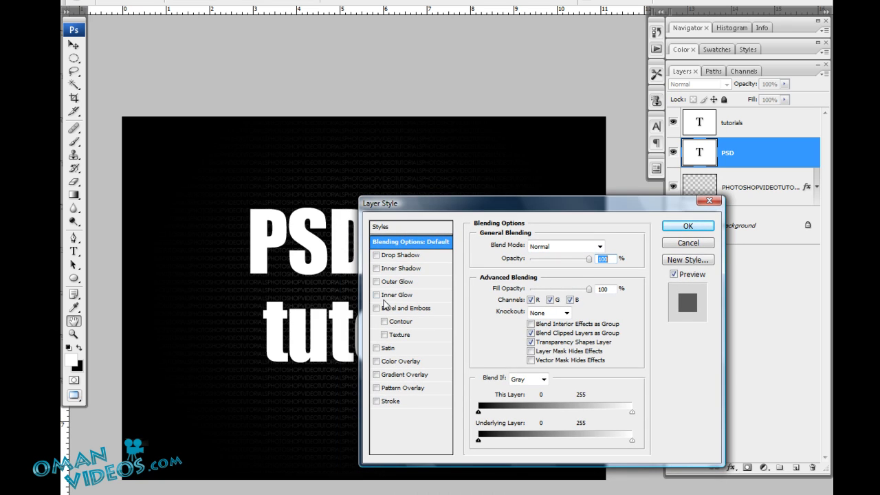
drag(454, 209, 471, 208)
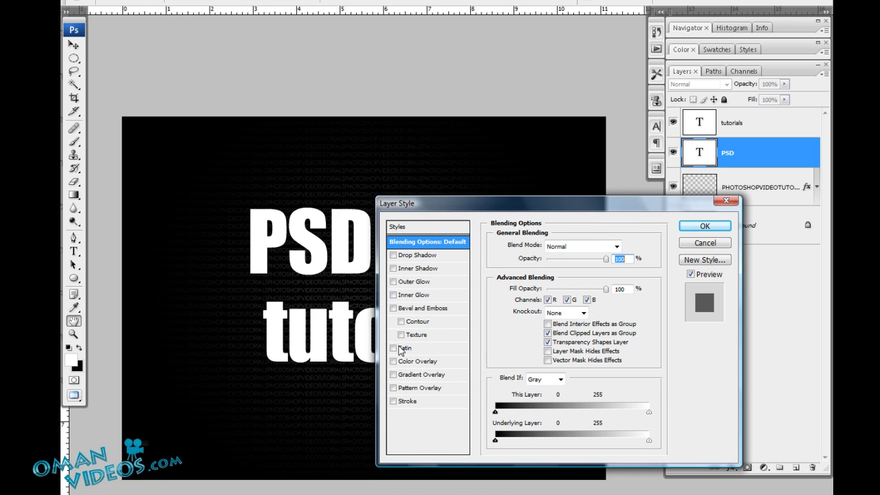
click(416, 374)
drag(538, 213, 581, 202)
click(641, 261)
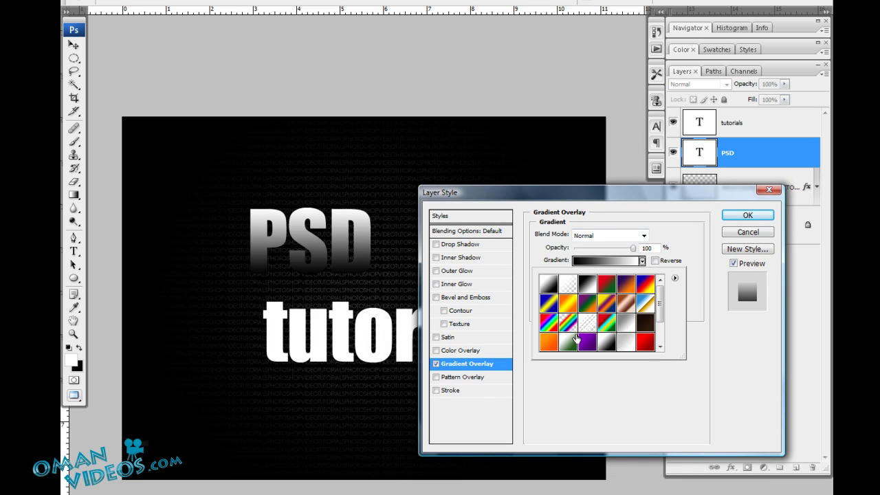
drag(662, 307, 662, 319)
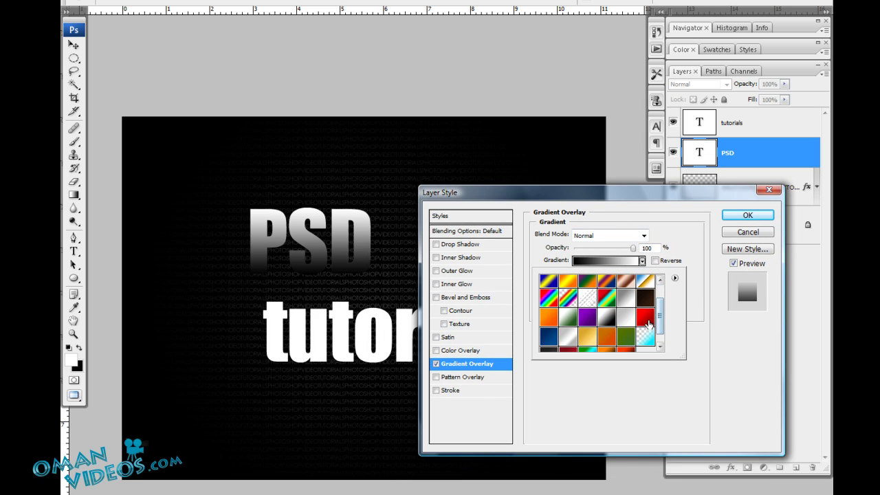
scroll(652, 324, down, 1)
click(568, 341)
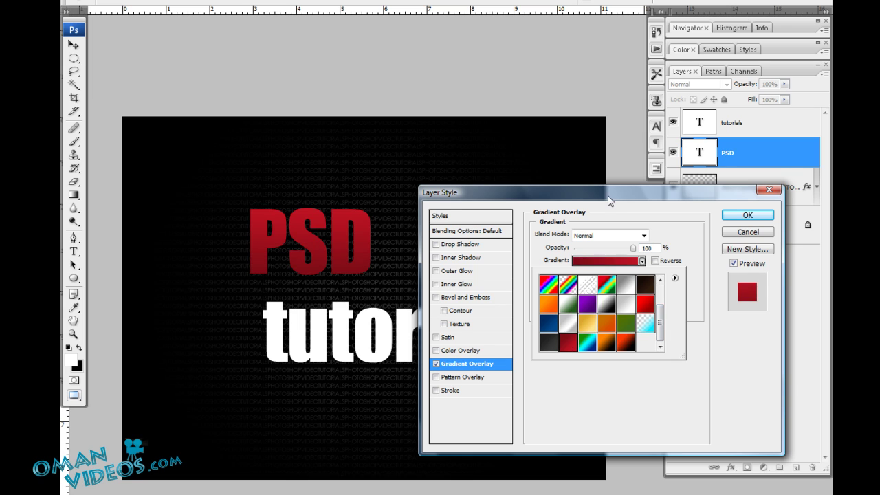
drag(608, 200, 595, 190)
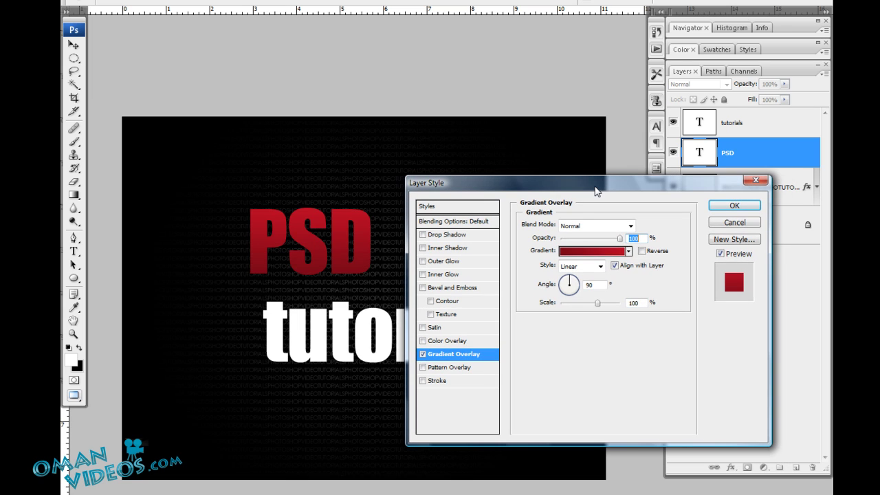
Add a black Normal-mode Outer Glow at 50% opacity, size 15 px, and apply.
click(423, 261)
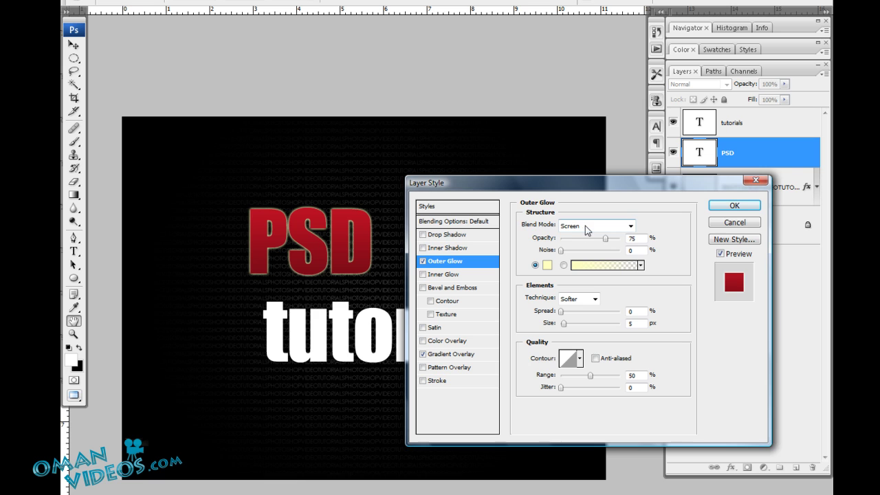
click(590, 229)
click(570, 238)
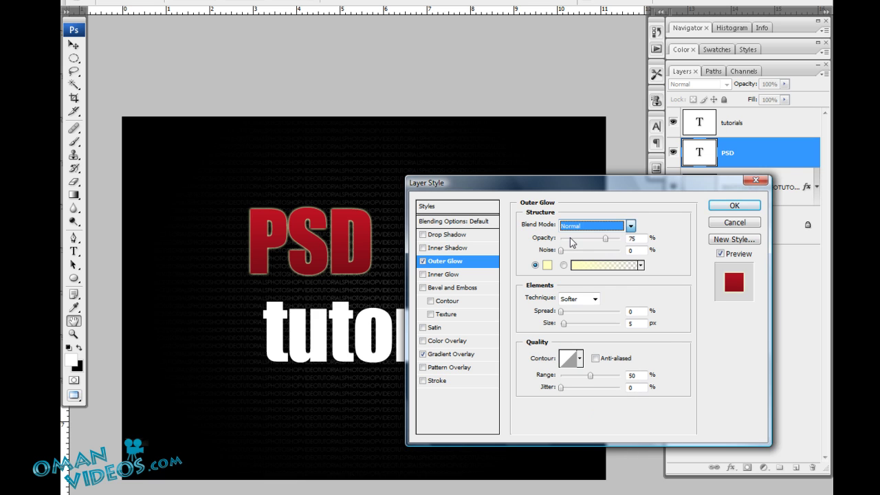
click(547, 264)
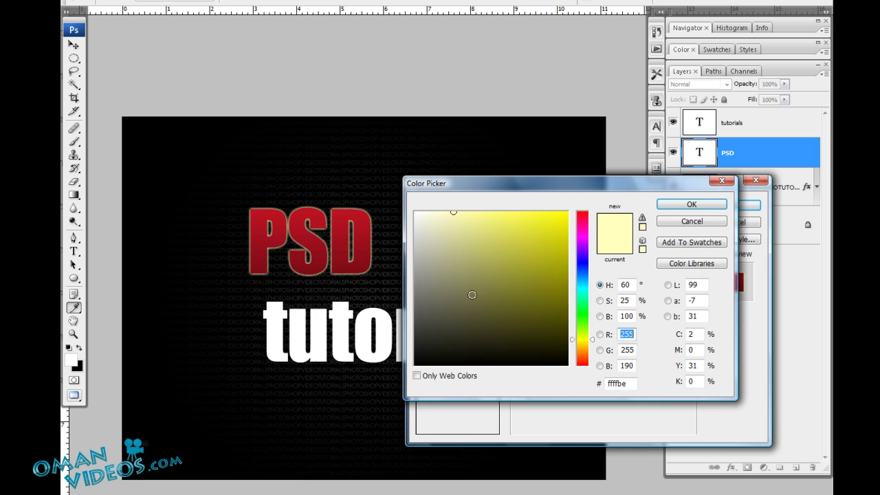
drag(472, 295, 373, 409)
click(691, 204)
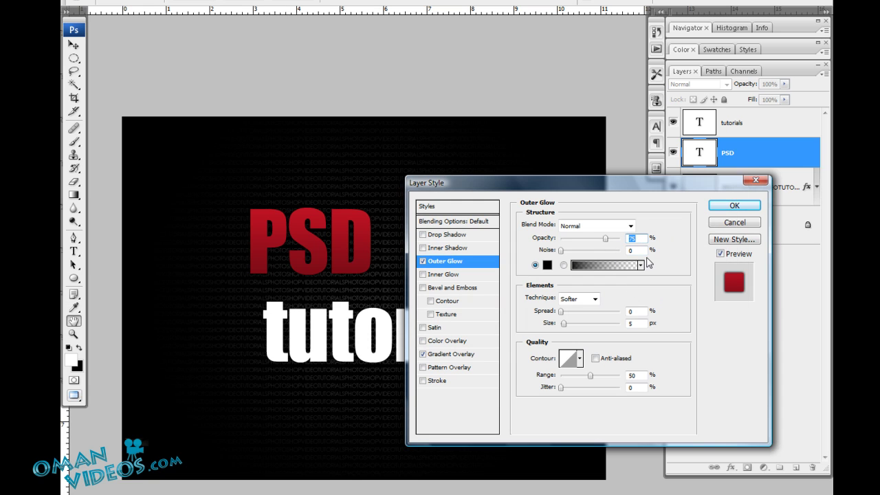
text(50)
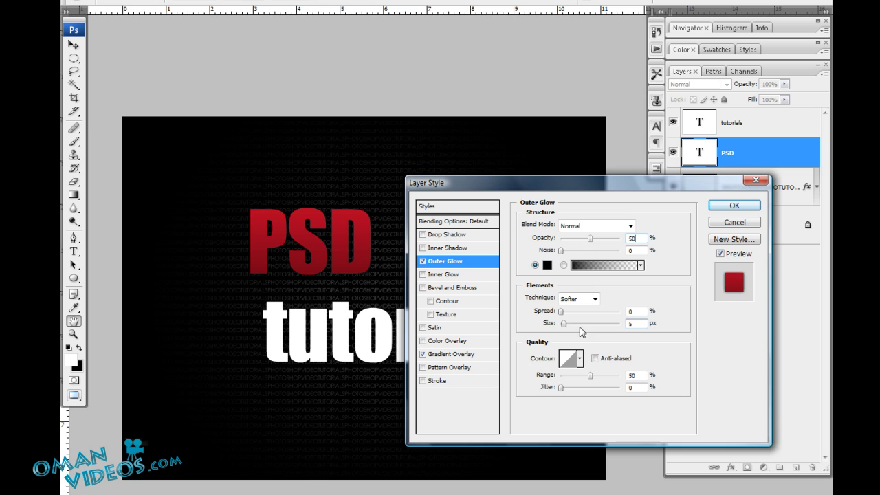
drag(567, 324, 568, 324)
text(15)
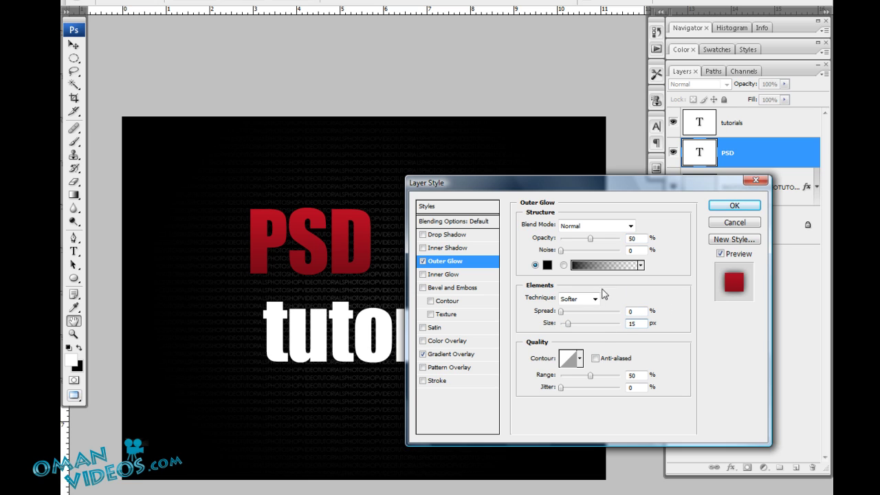
click(729, 206)
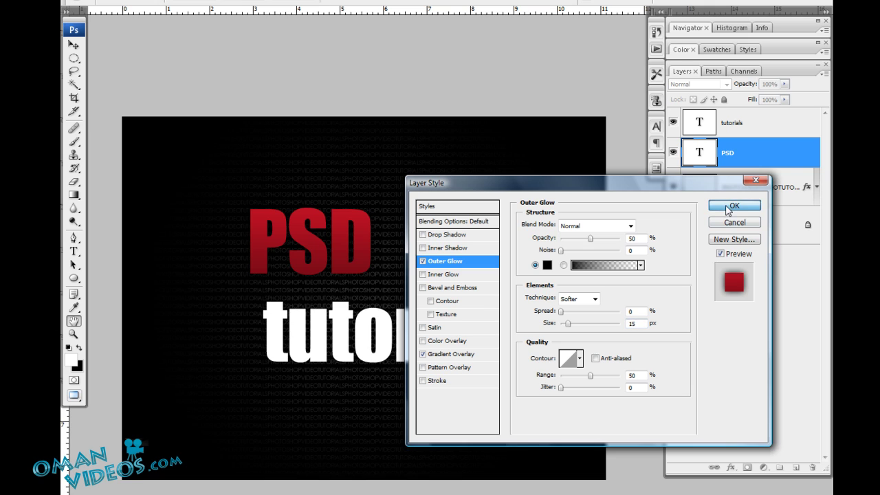
click(817, 157)
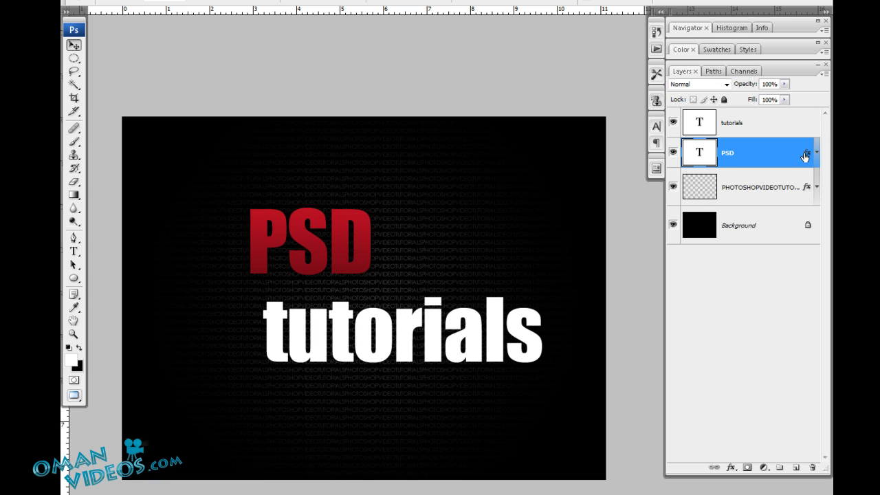
Copy the PSD layer's effects to 'tutorials' and switch its Gradient Overlay to the orange preset.
drag(805, 156, 787, 126)
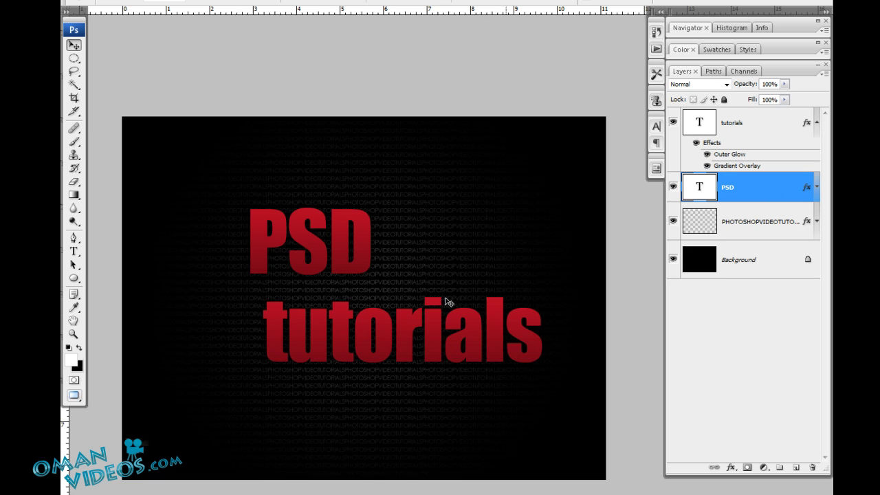
click(816, 123)
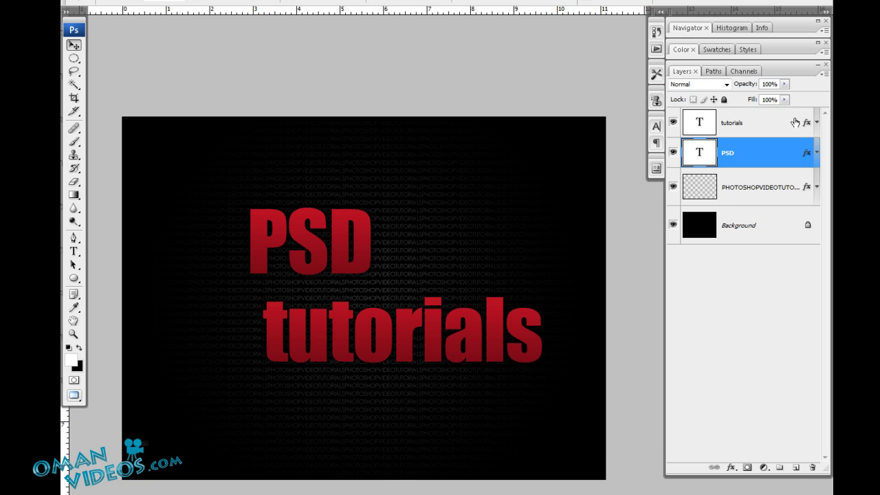
double_click(804, 124)
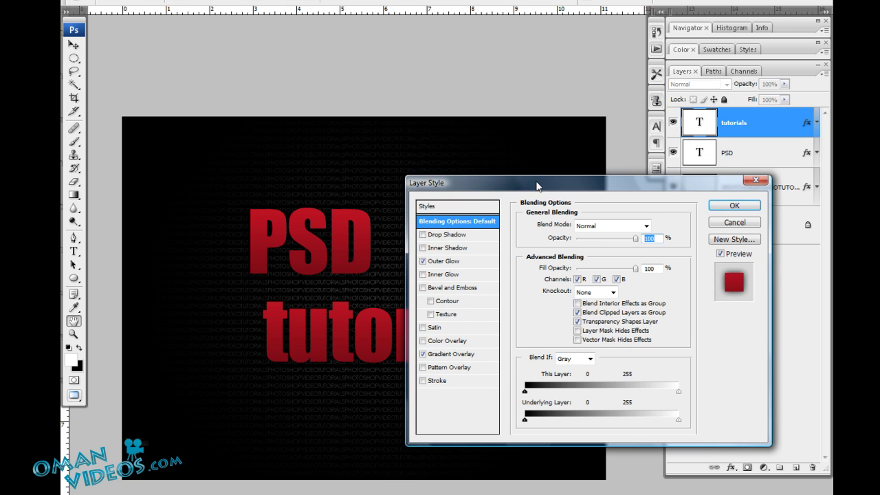
drag(536, 186, 555, 189)
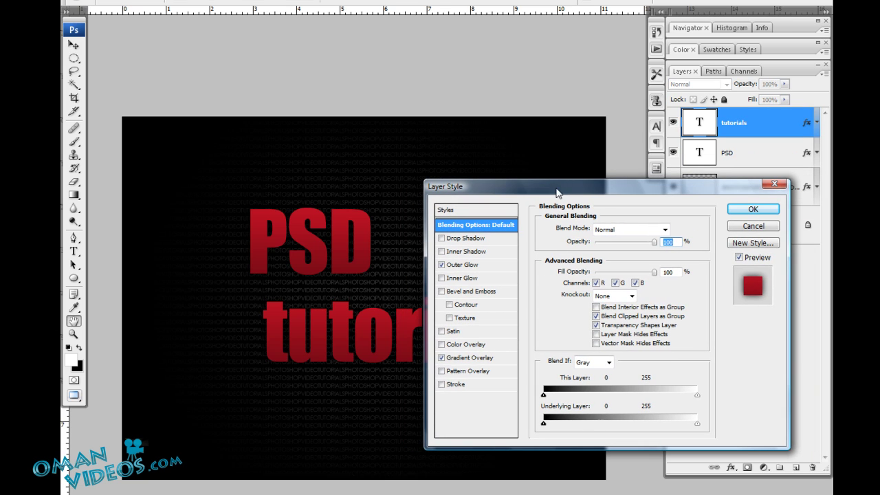
click(486, 359)
click(647, 255)
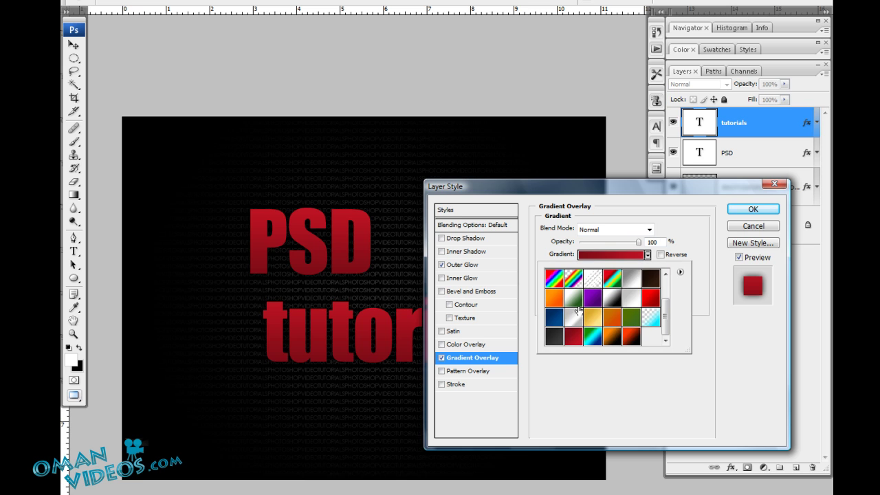
click(558, 301)
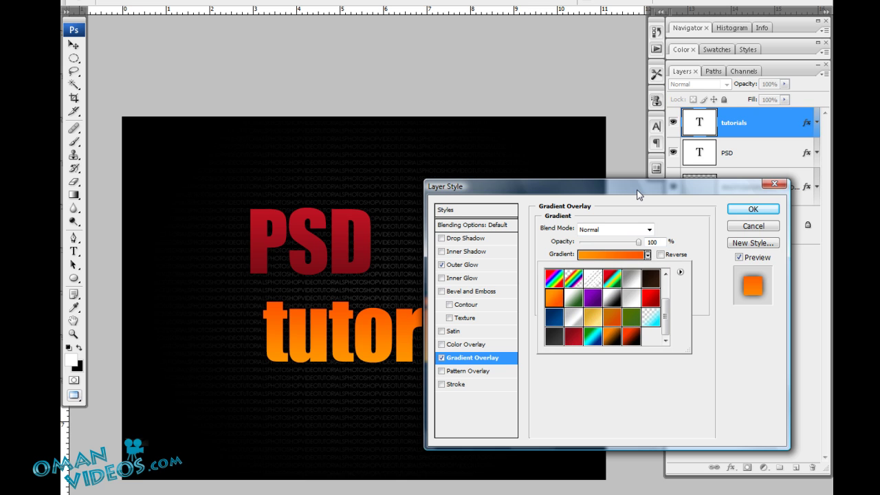
click(593, 198)
drag(591, 204, 613, 195)
click(712, 224)
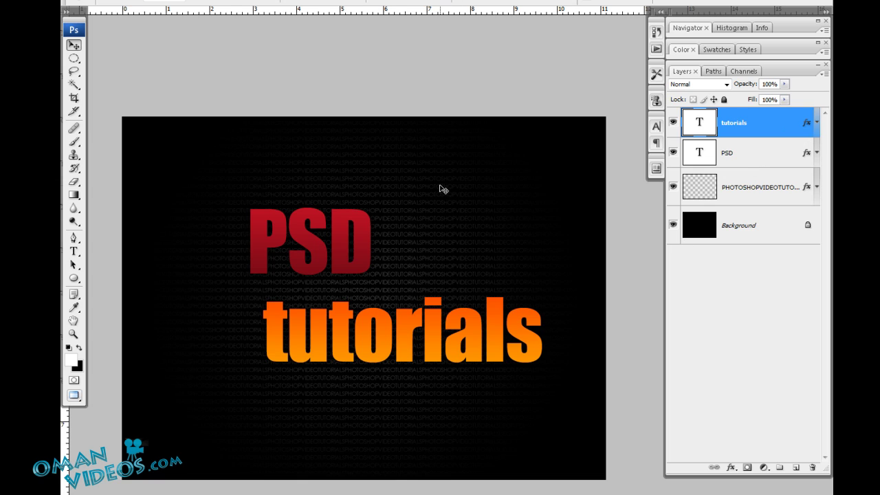
Rotate the PSD text about 40° counter-clockwise with Free Transform and apply it.
click(736, 154)
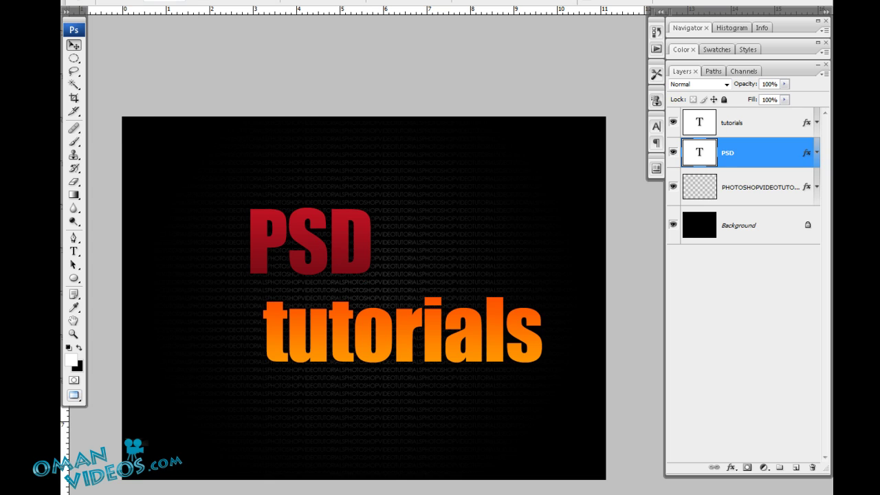
click(93, 0)
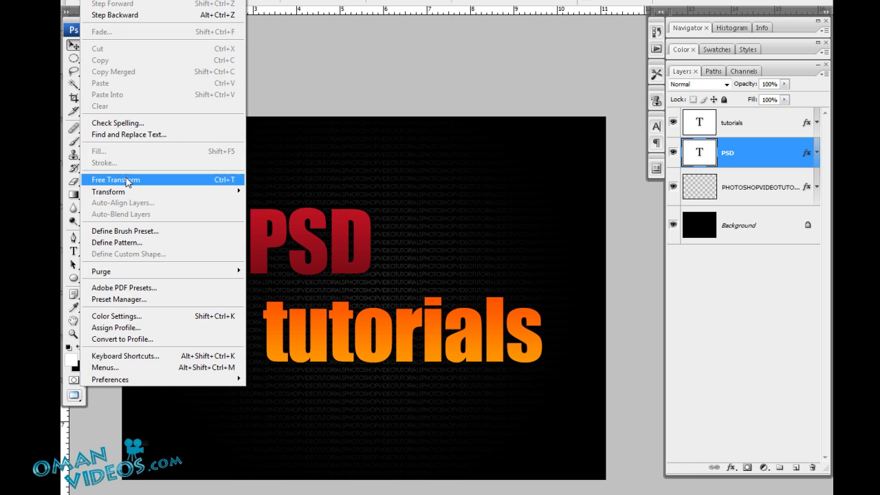
click(128, 181)
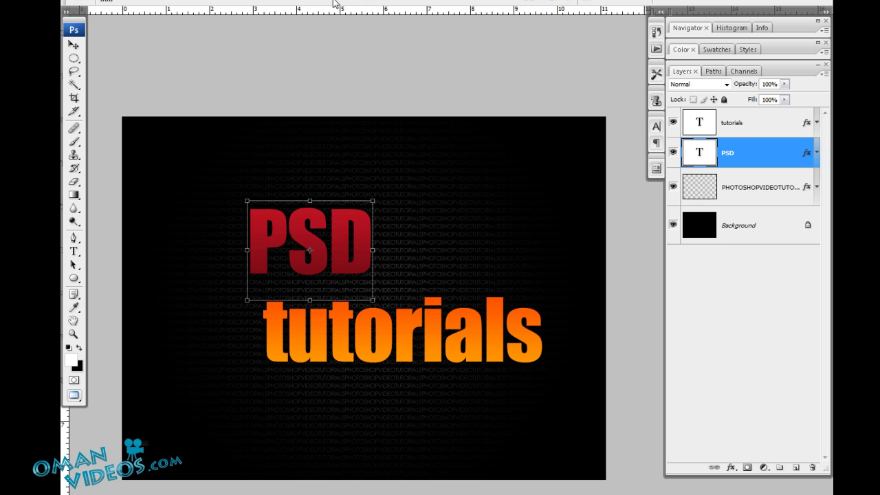
drag(244, 304, 294, 330)
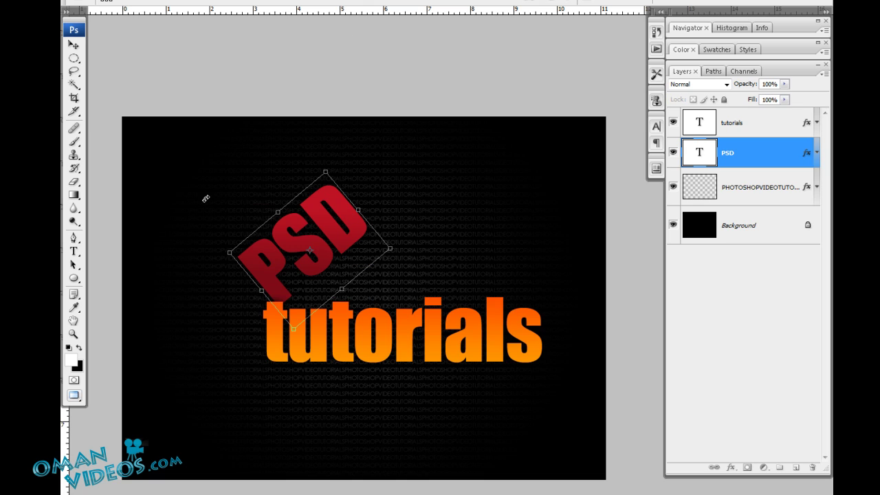
click(74, 45)
click(405, 203)
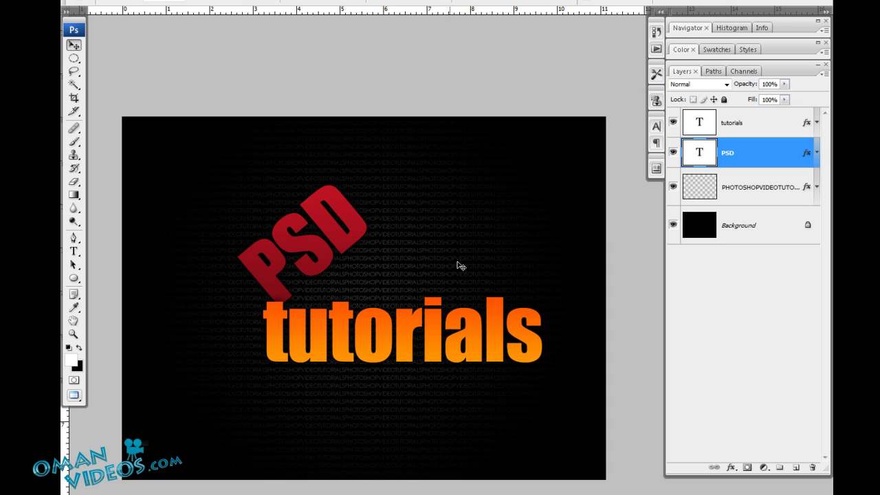
click(721, 189)
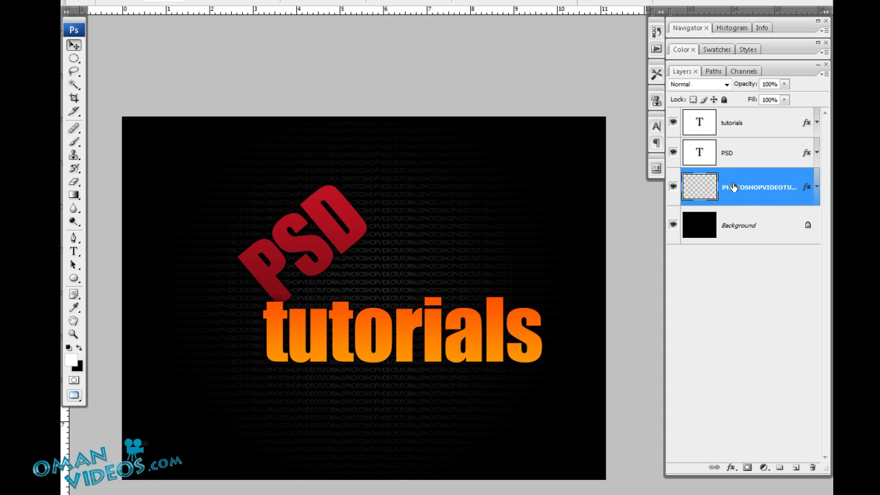
Rotate the repeated PHOTOSHOPVIDEOTUTORIALS background text by -45 degrees and commit the transform.
key(a)
text(-45)
key(Return)
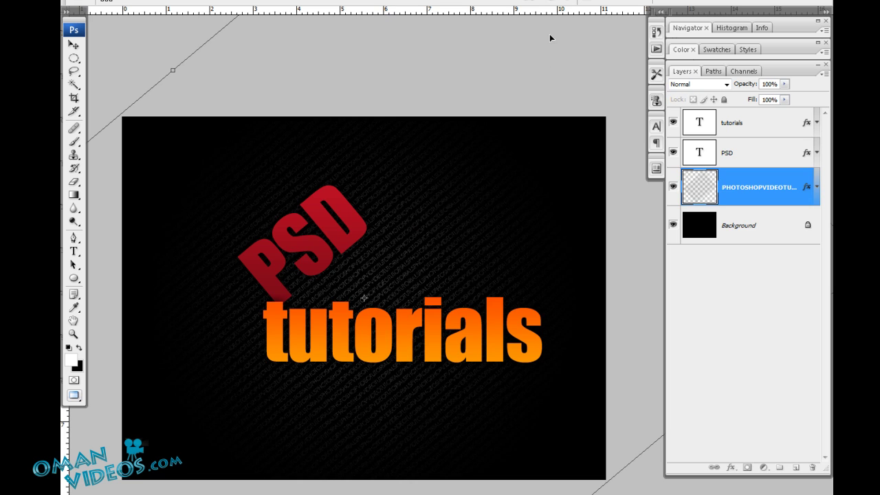
click(567, 3)
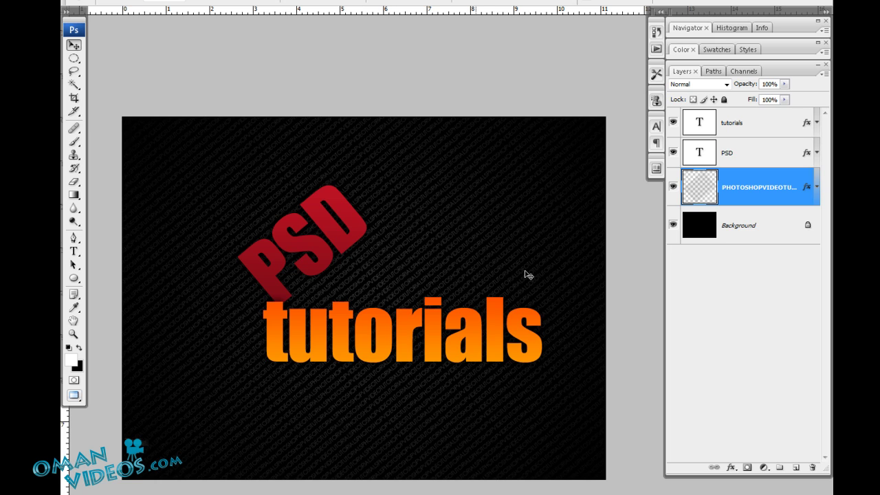
Scale the background text's radial Gradient Overlay down to about 49% and apply it.
double_click(782, 181)
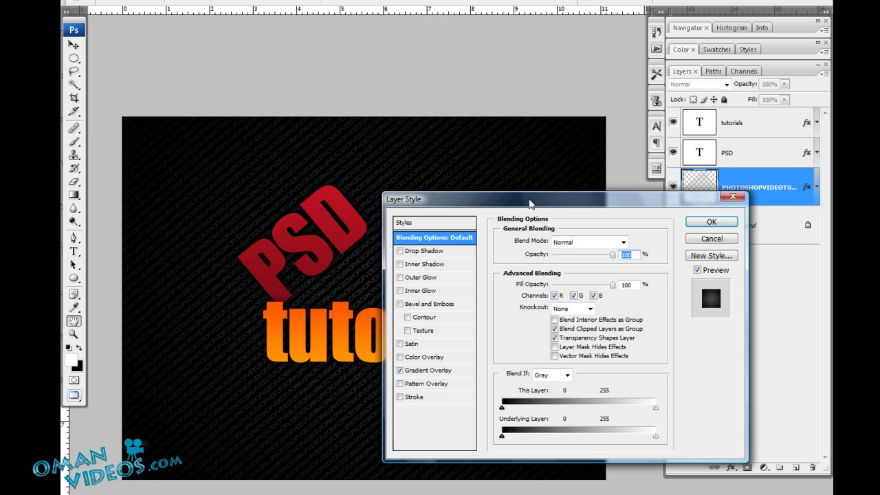
click(465, 360)
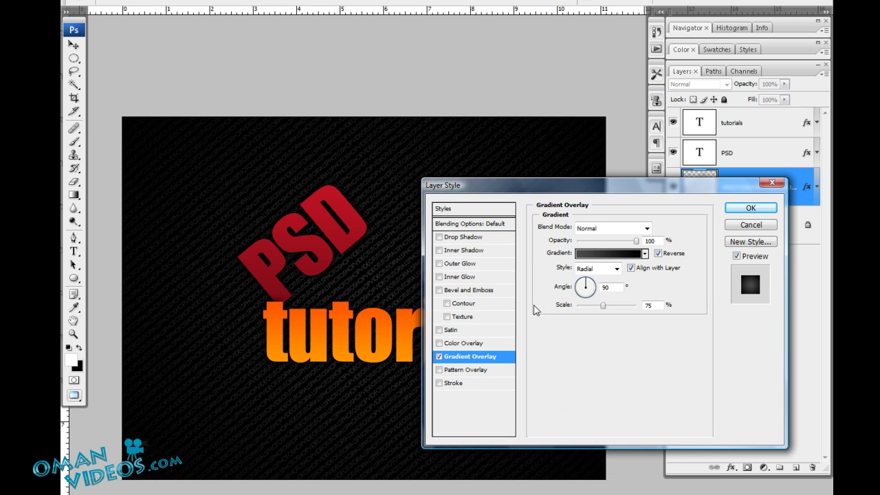
click(595, 306)
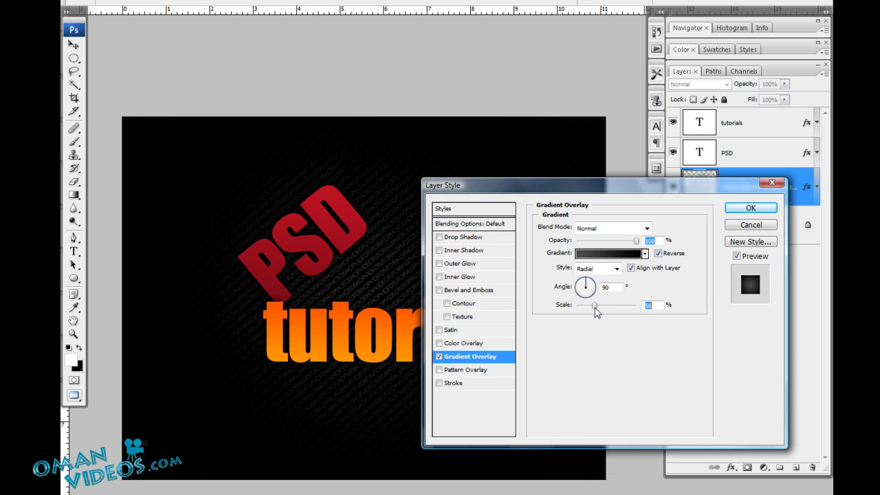
drag(594, 307, 589, 313)
click(750, 207)
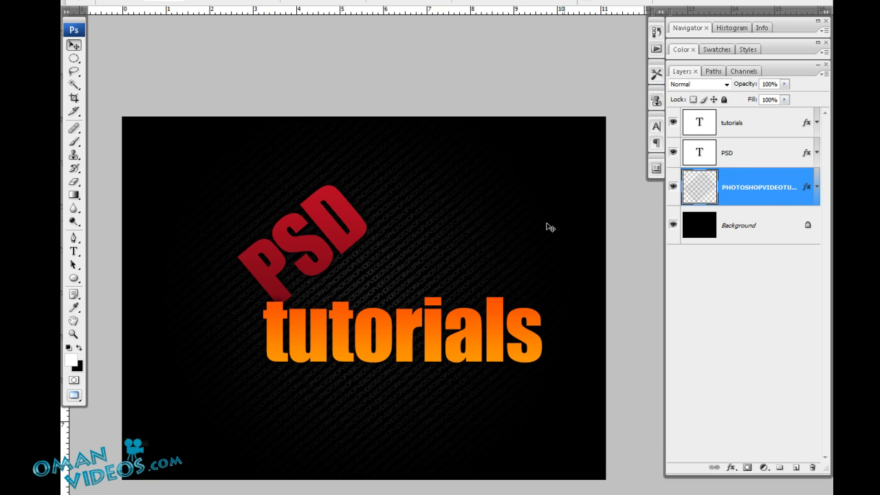
click(764, 123)
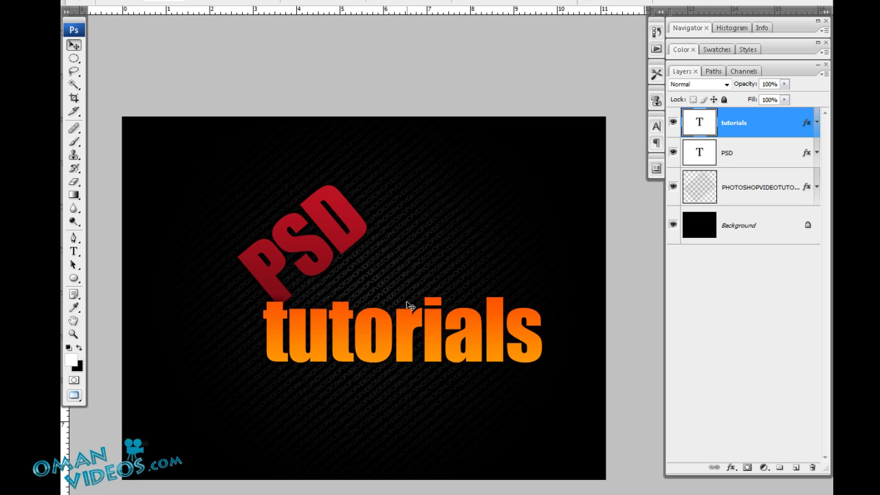
Rotate the tutorials text about -40 degrees and move it up and right beside PSD.
key(ctrl+t)
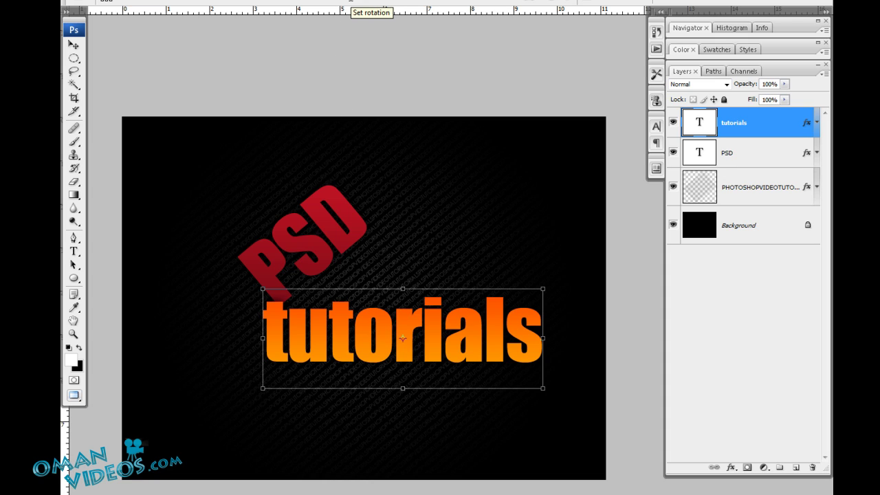
key(Return)
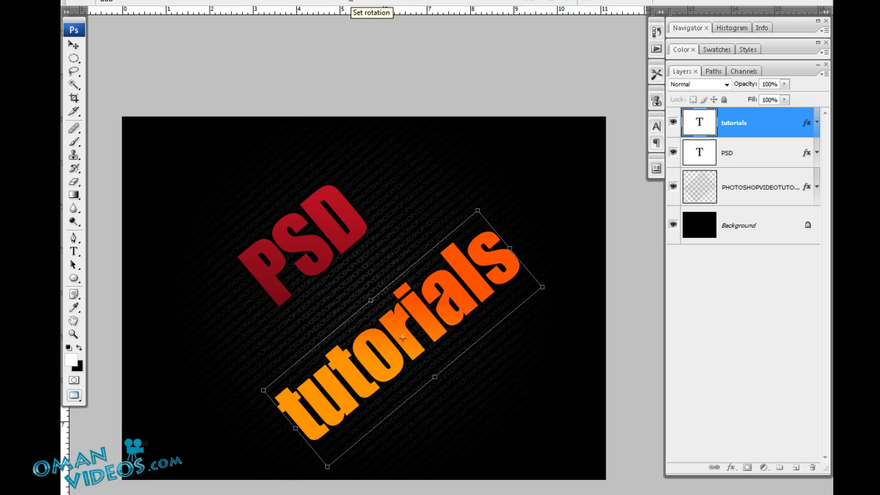
click(75, 47)
drag(395, 341, 413, 275)
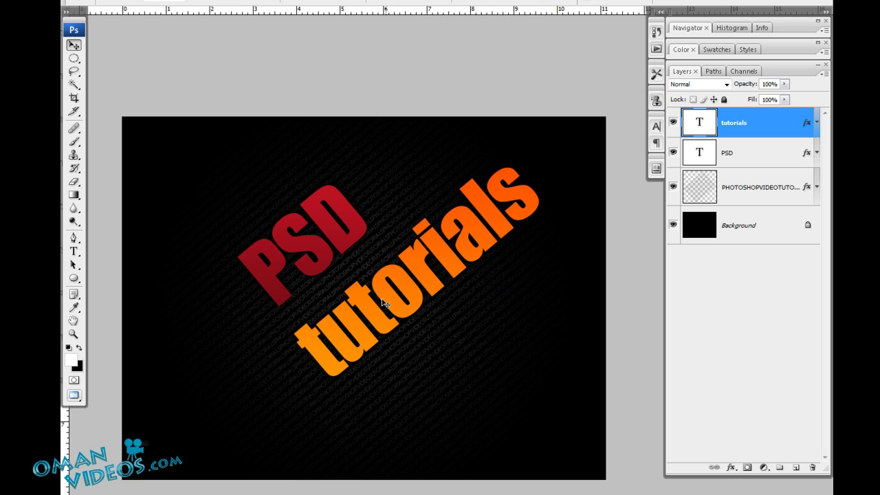
key(t)
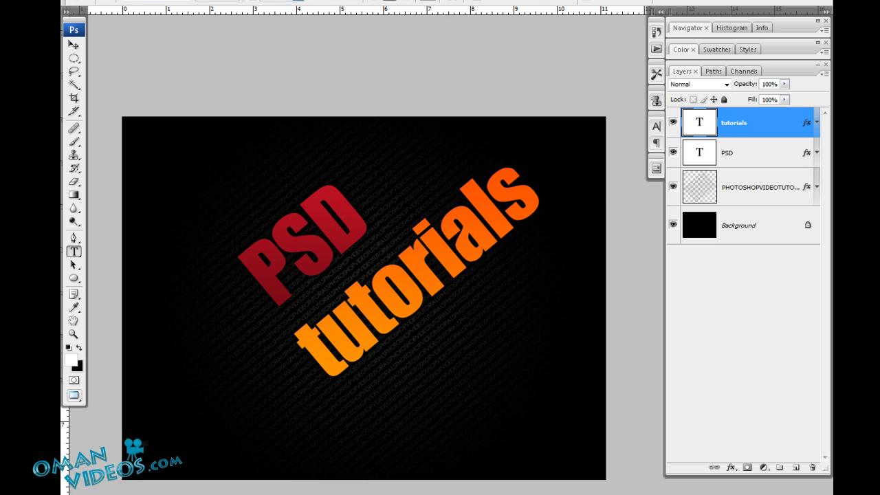
Scrub the tutorials font size down from 150 pt to a much smaller size.
click(302, 2)
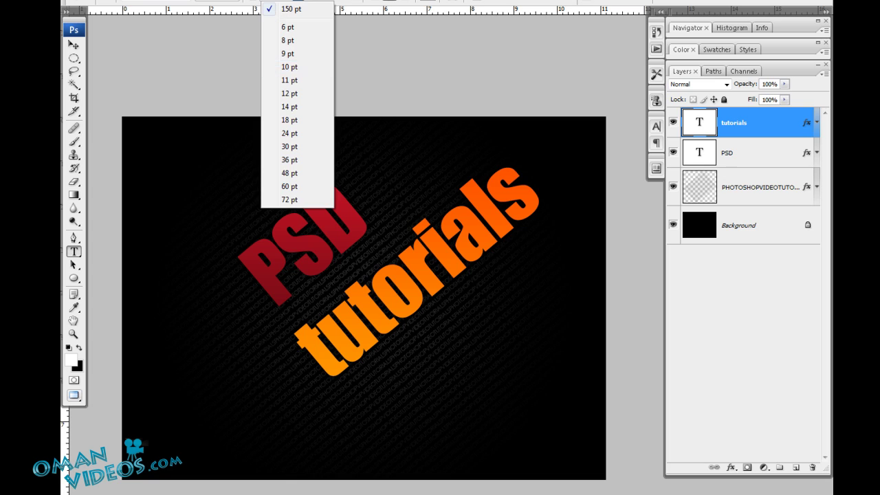
click(261, 2)
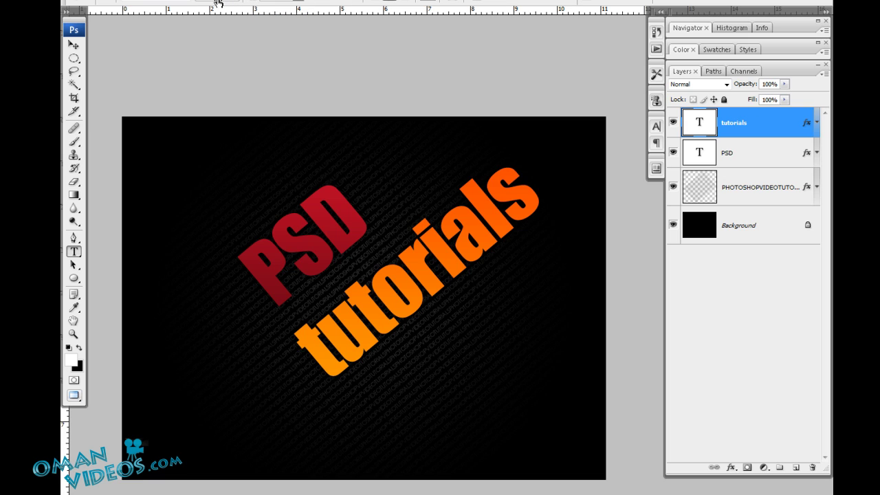
drag(217, 2, 242, 3)
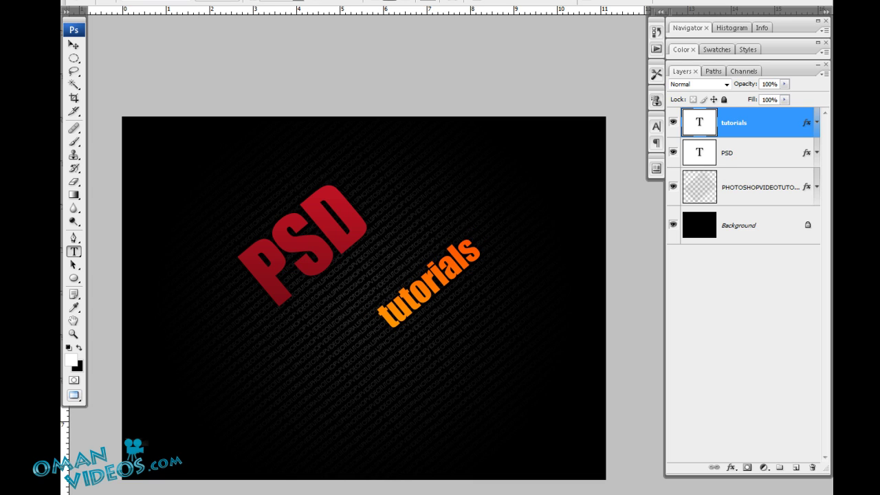
click(763, 152)
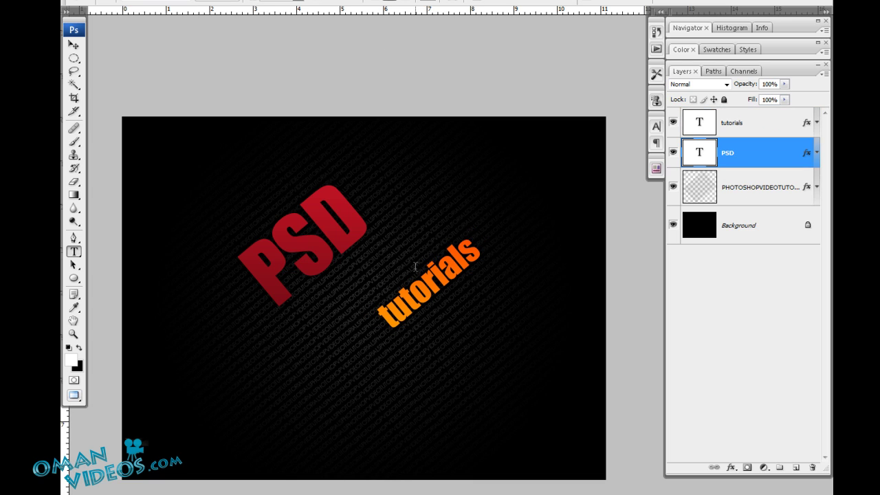
Move PSD down-right and tutorials left into a tight lockup, then add an empty layer.
click(73, 44)
drag(300, 238, 318, 273)
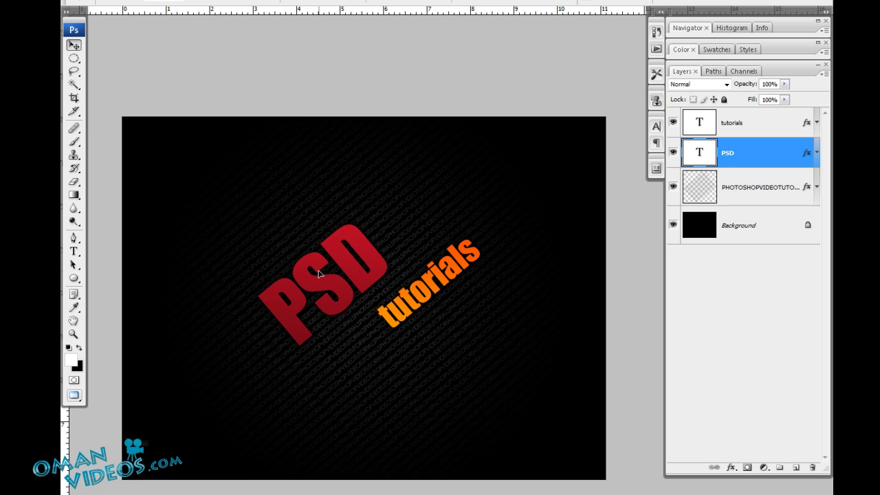
click(731, 126)
drag(444, 277, 422, 273)
click(759, 151)
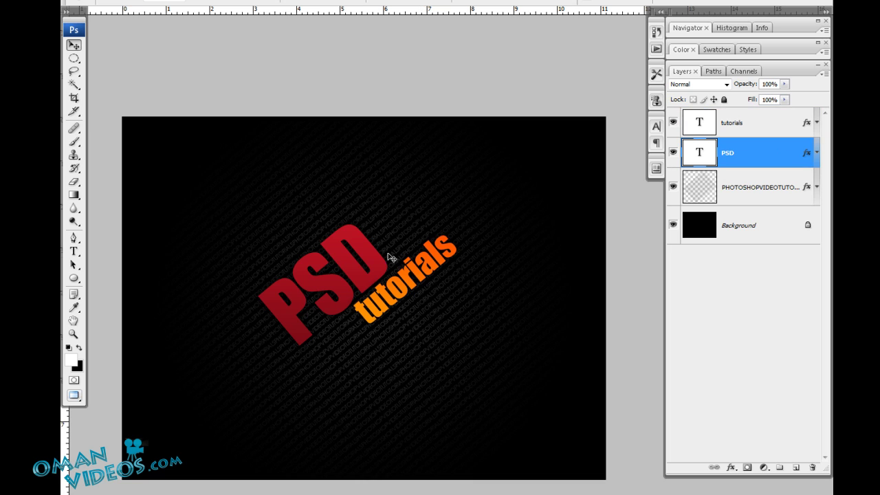
drag(360, 268, 354, 270)
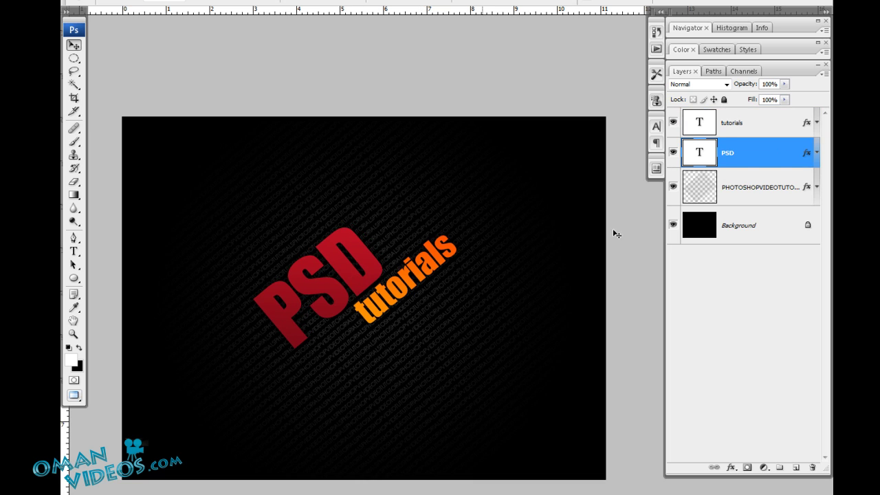
key(alt+bracketright)
click(795, 468)
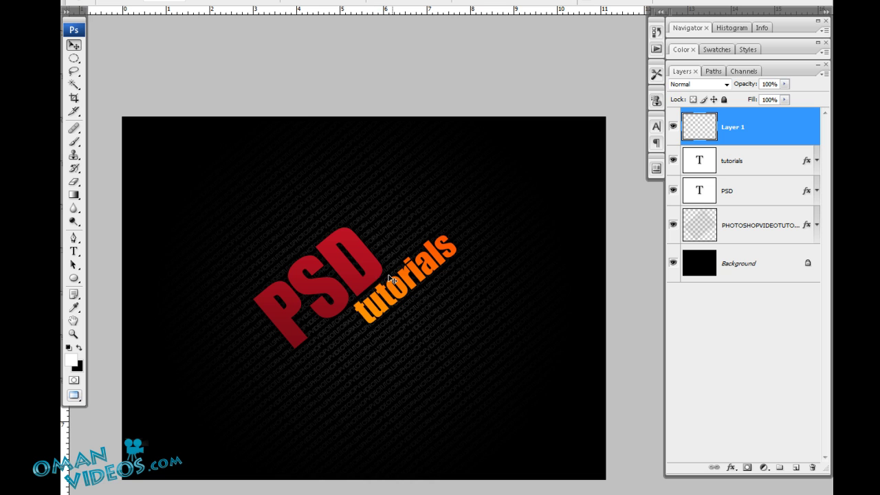
Add a white-to-transparent gradient shine over the lower PSD letters, then deselect.
key(z)
click(396, 319)
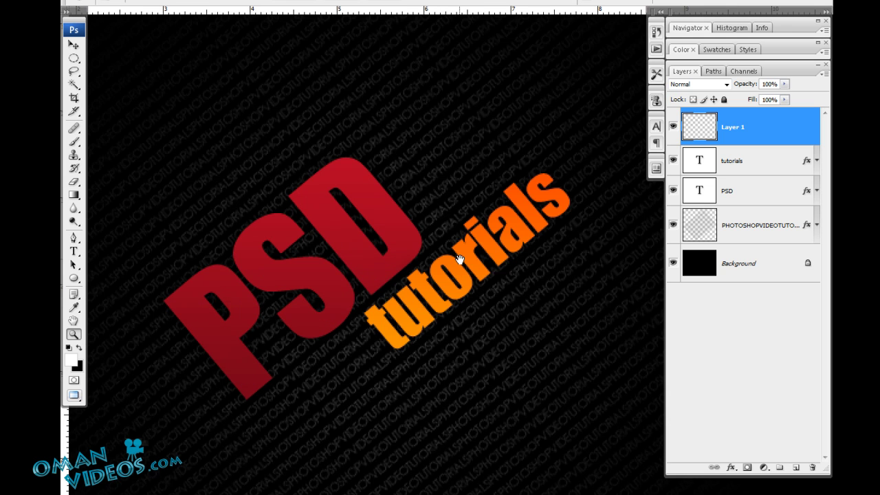
drag(459, 259, 458, 260)
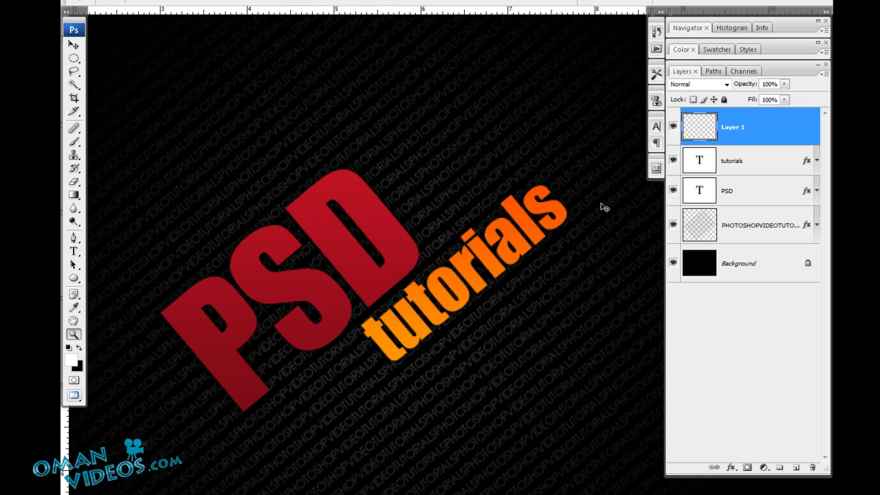
ctrl+click(705, 194)
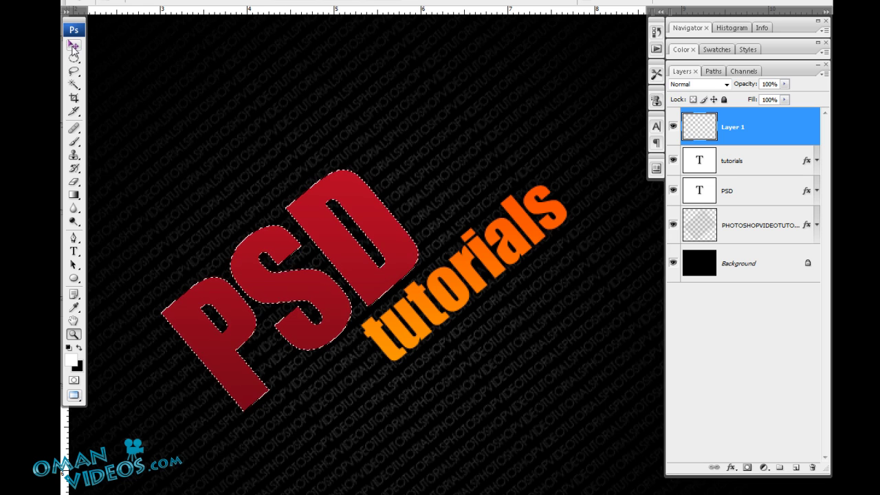
click(73, 195)
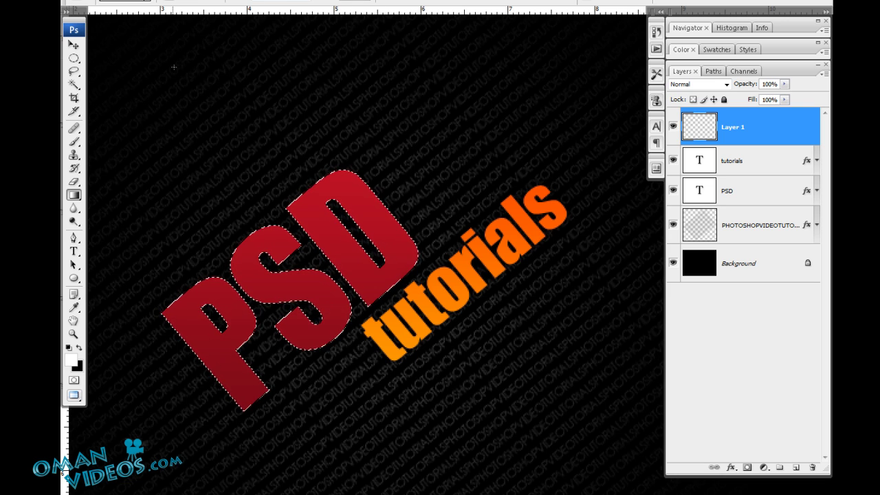
click(158, 3)
scroll(196, 59, down, 2)
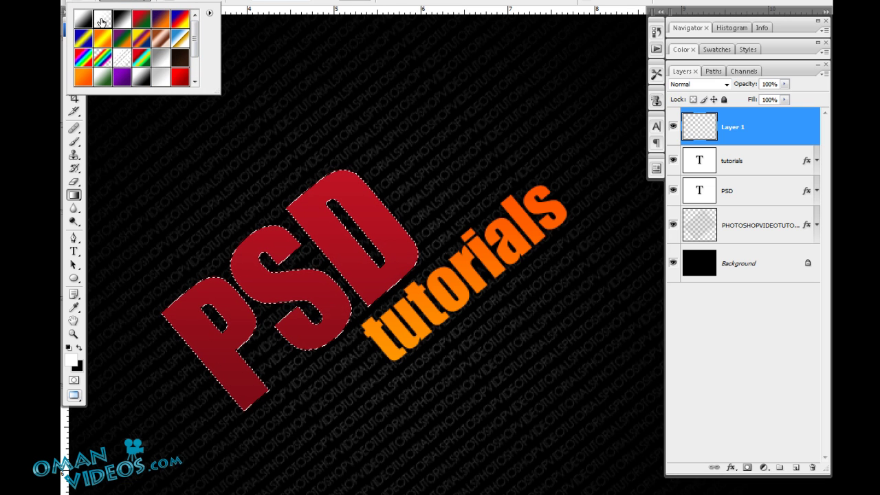
click(102, 22)
click(370, 125)
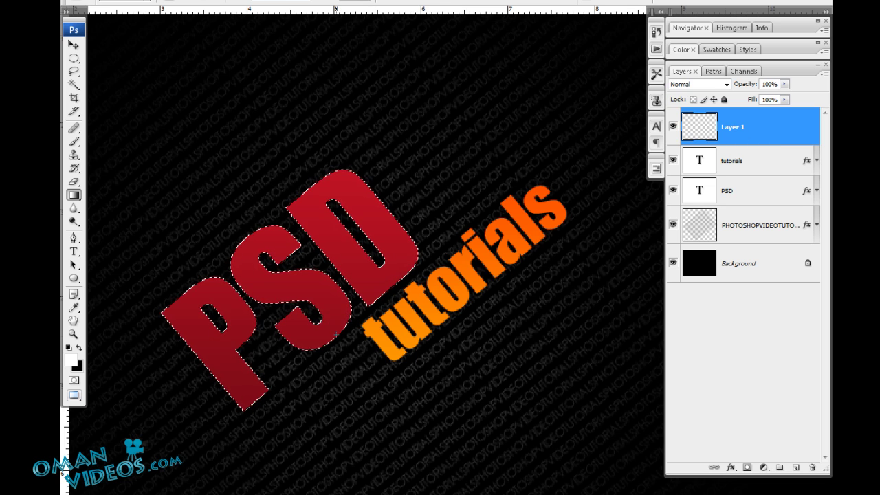
drag(340, 335, 339, 331)
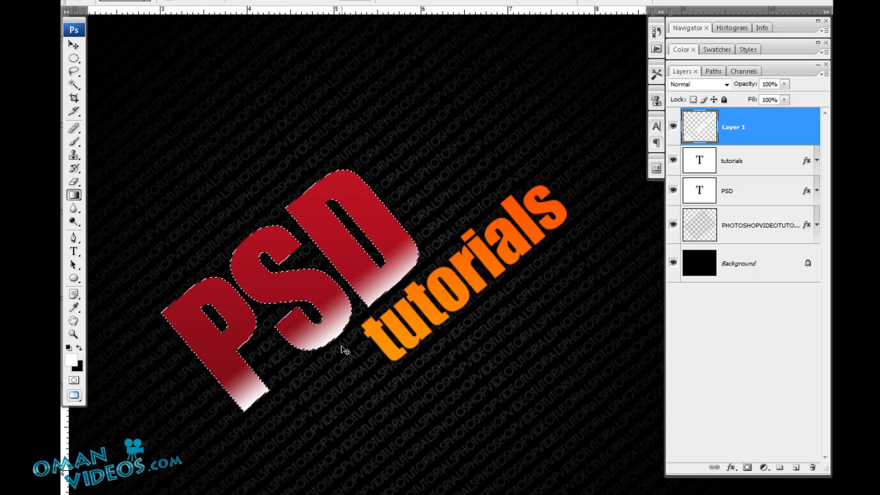
key(ctrl+d)
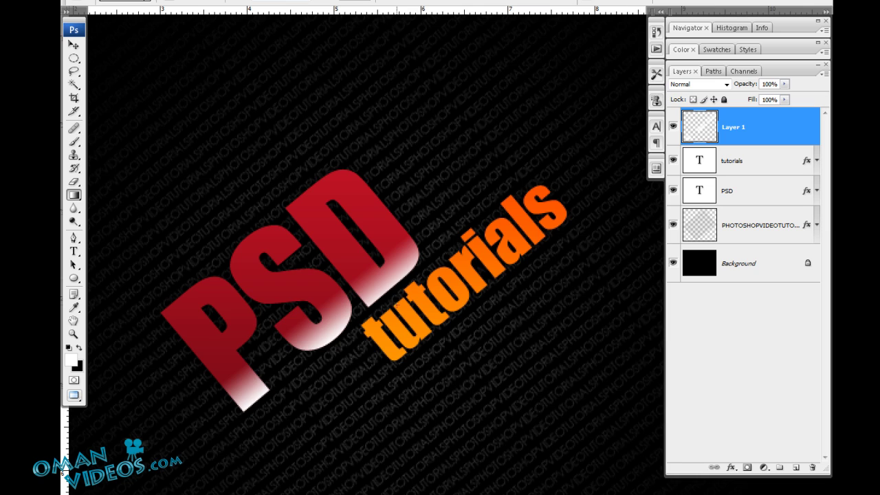
Try a white shine on the tutorials letters, then undo it to restore their gradient.
scroll(350, 210, right, 3)
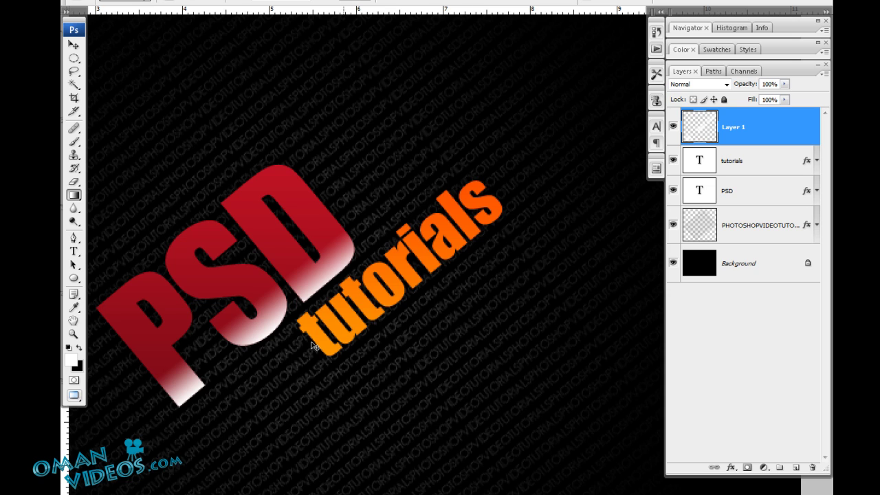
ctrl+click(712, 160)
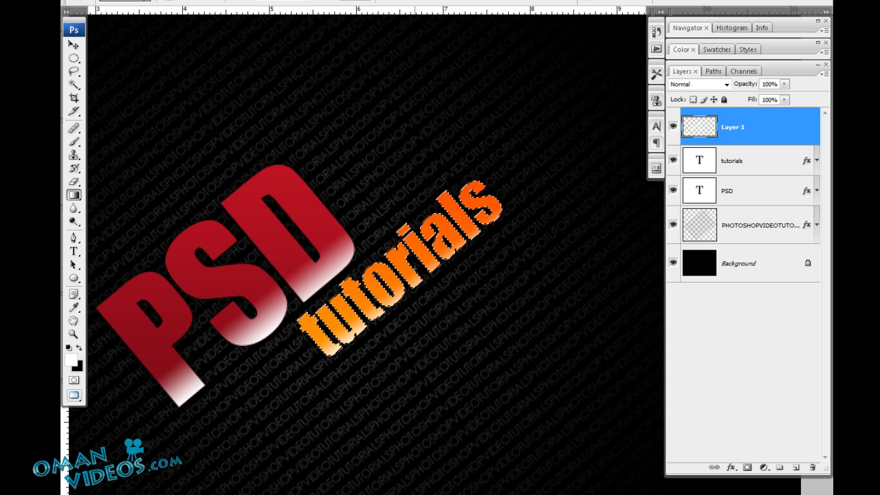
drag(426, 273, 428, 282)
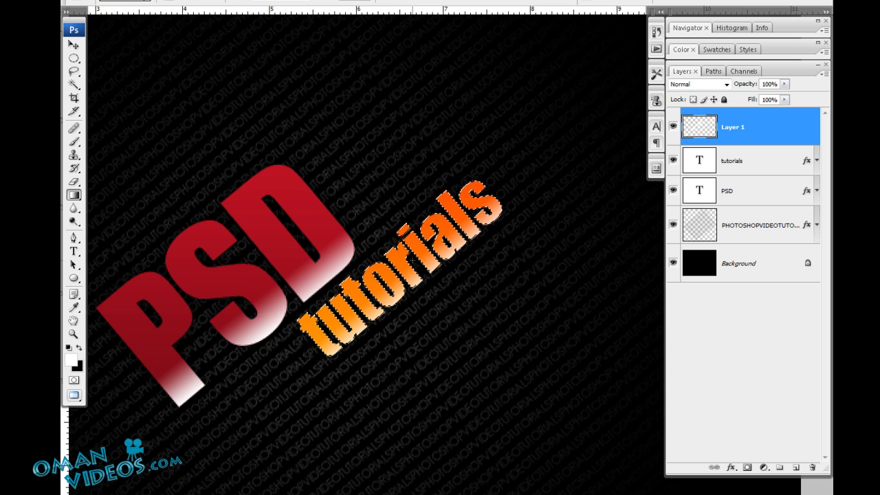
key(ctrl+z)
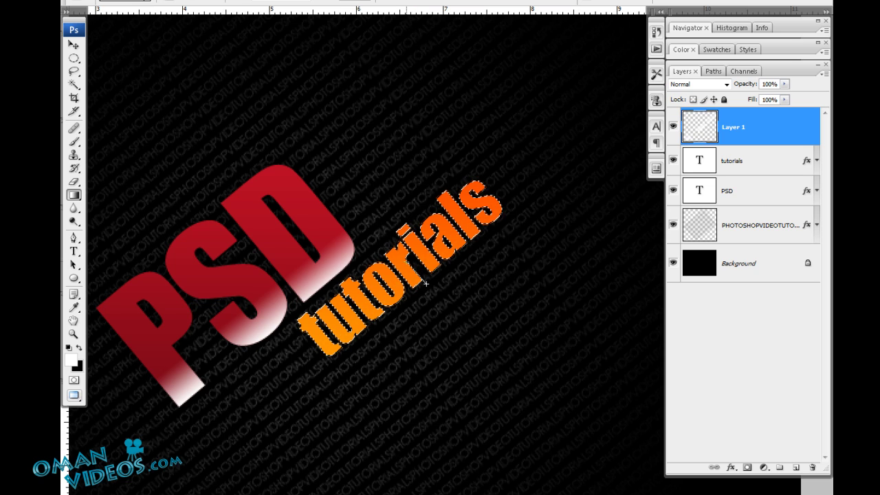
key(ctrl+z)
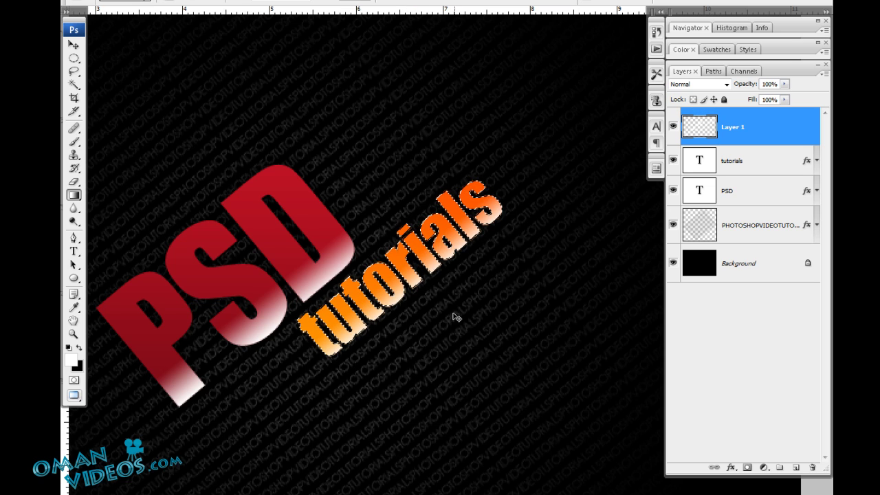
alt+click(382, 248)
Render Fibers on the blank layer with Variance 16 and Strength 4.
alt+click(369, 264)
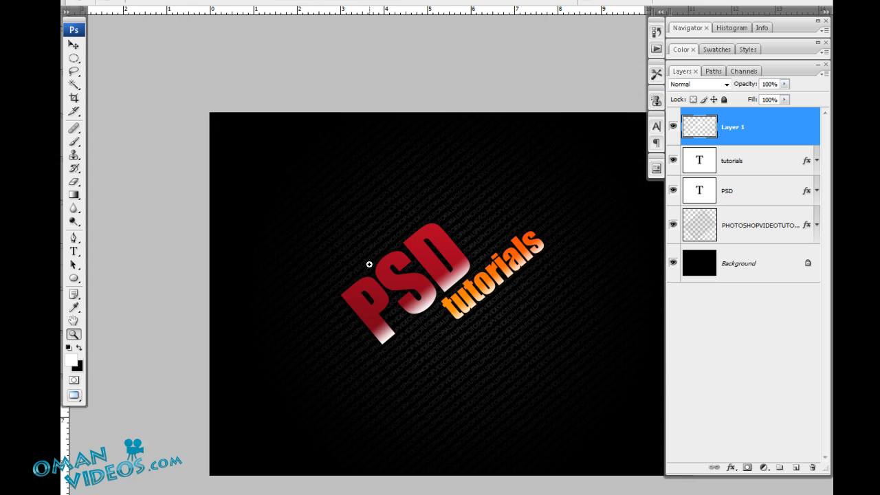
key(v)
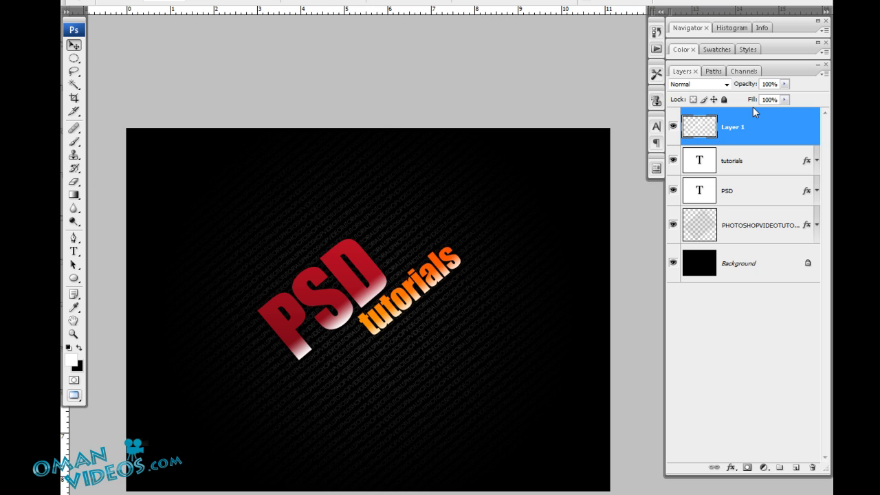
click(196, 0)
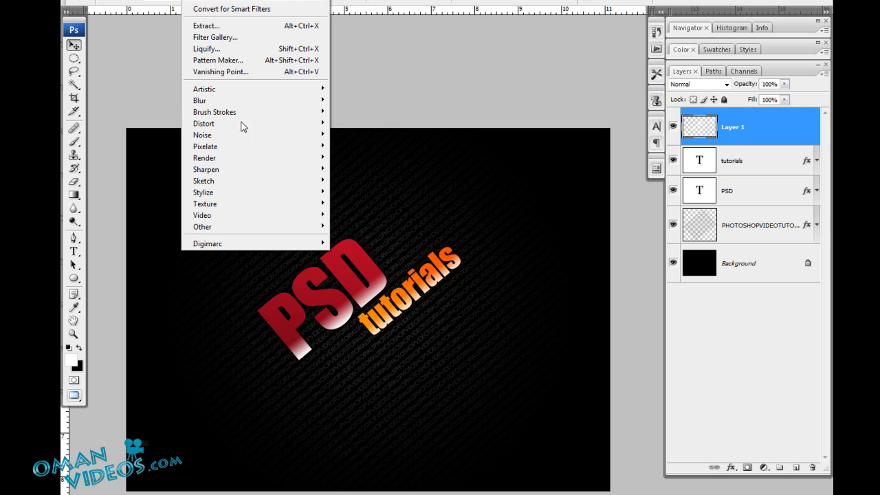
mouse_move(237, 157)
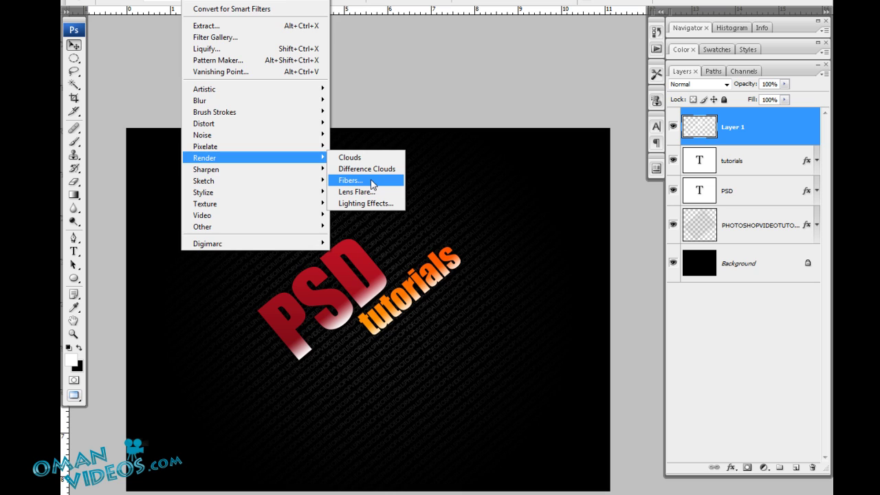
click(372, 182)
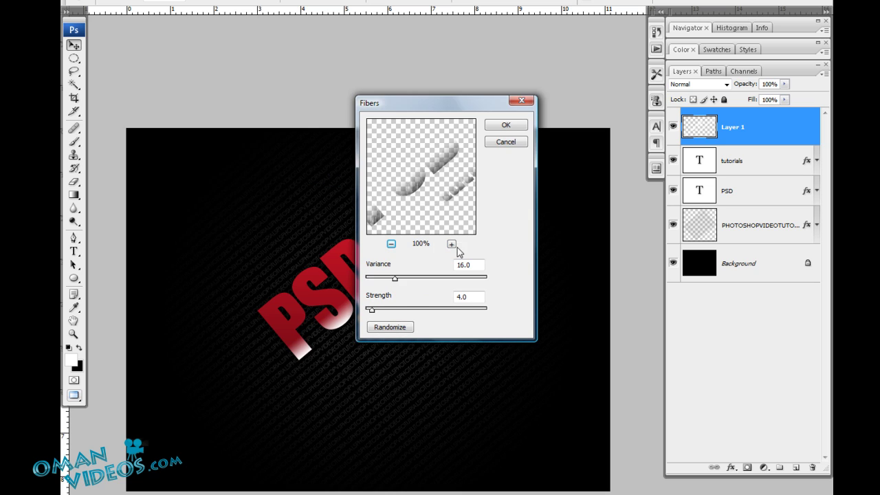
click(505, 130)
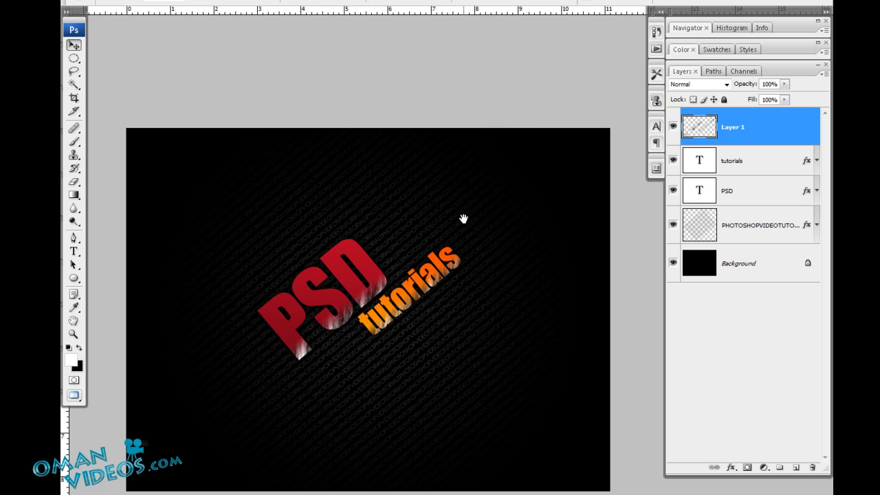
Set the fibers layer's blend mode to Multiply and zoom in on the PSD text.
click(688, 85)
click(689, 85)
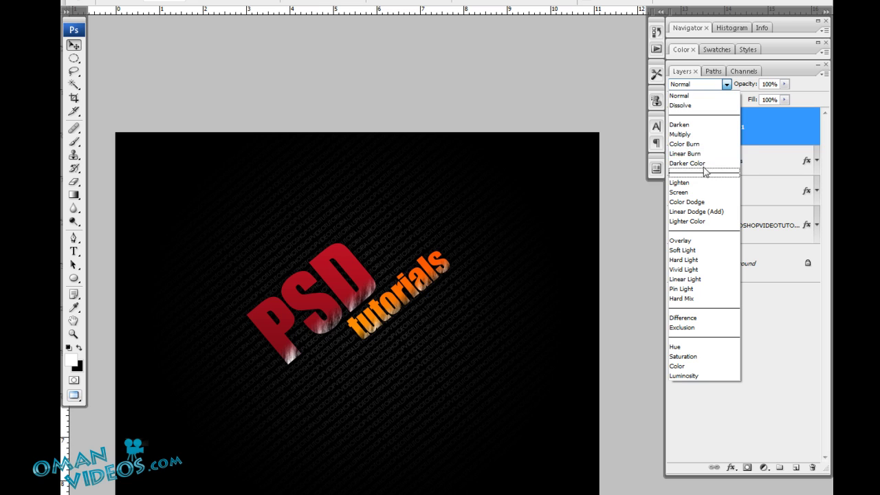
click(681, 134)
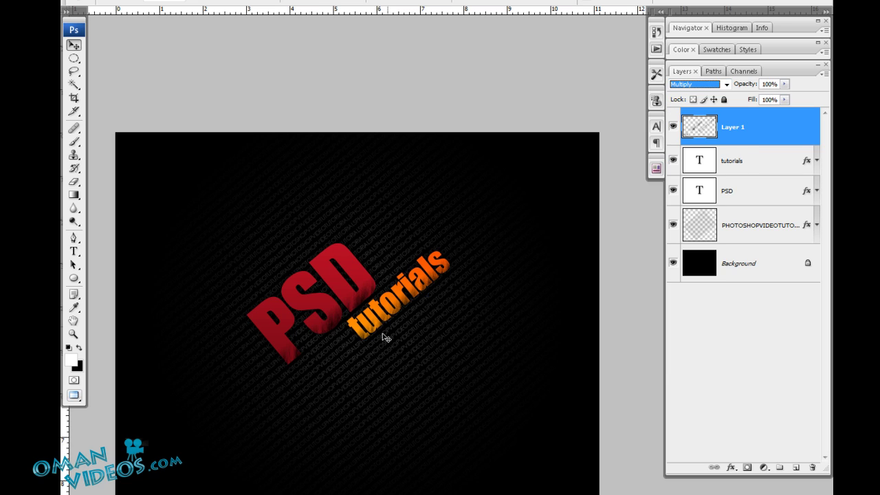
click(355, 302)
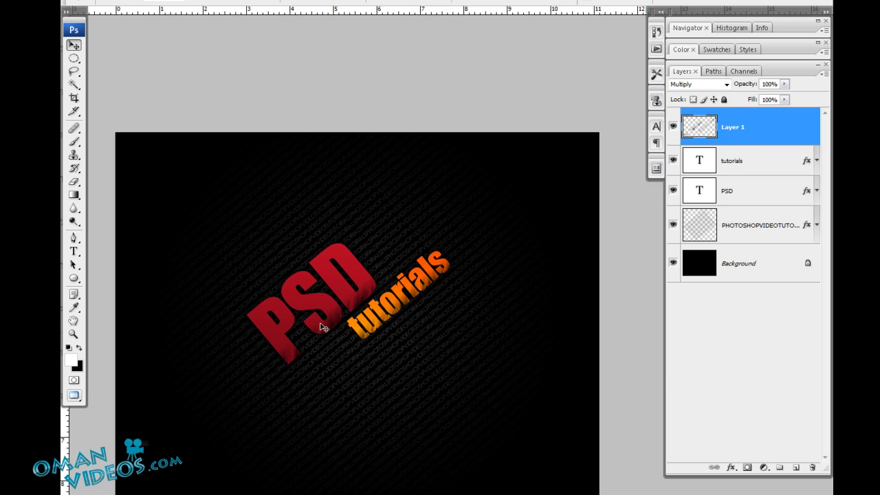
ctrl+click(369, 272)
drag(439, 224, 444, 231)
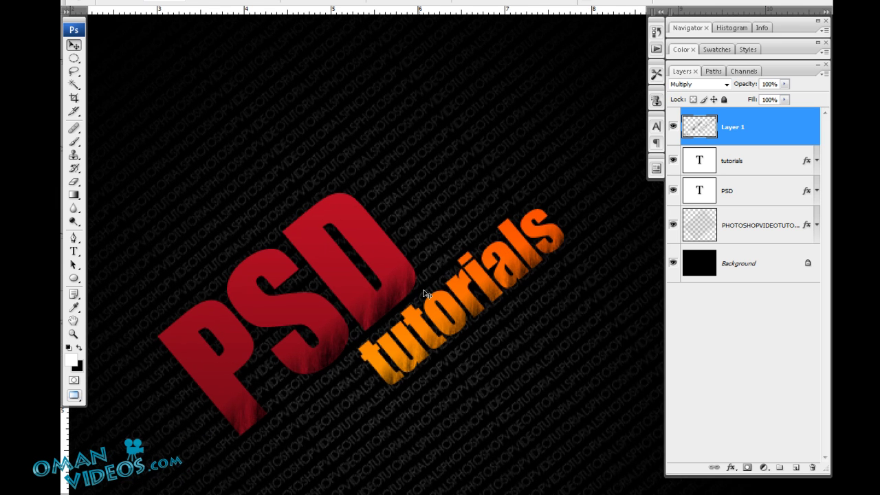
key(ctrl+space)
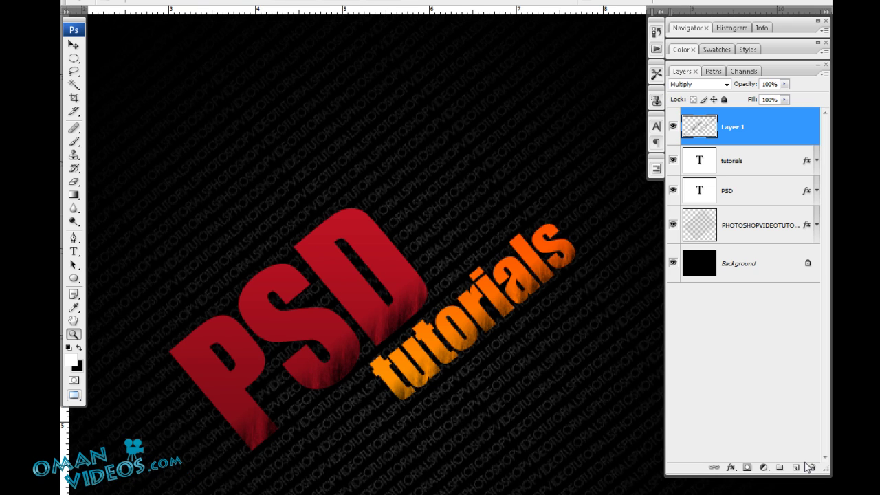
Rename the fibers layer to 'Text texture'.
double_click(732, 128)
text(Text texture)
key(Return)
Add a new empty layer on top and name it 'shine'.
click(795, 466)
double_click(733, 127)
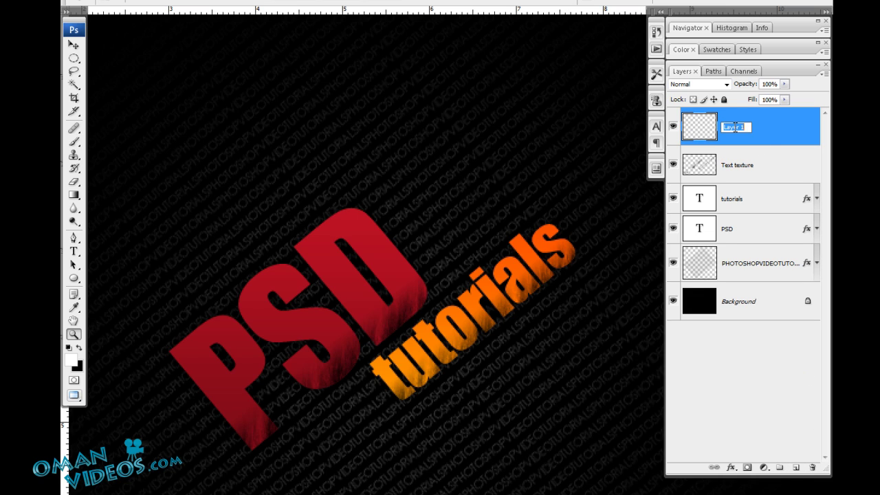
text(shine)
key(Return)
key(v)
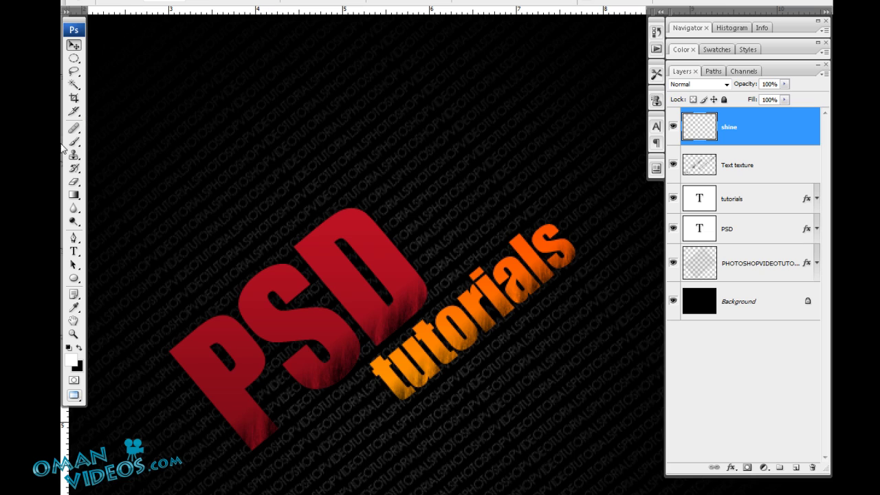
Draw a closed Pen path with a curved top over the lower text and choose Make Selection.
click(73, 238)
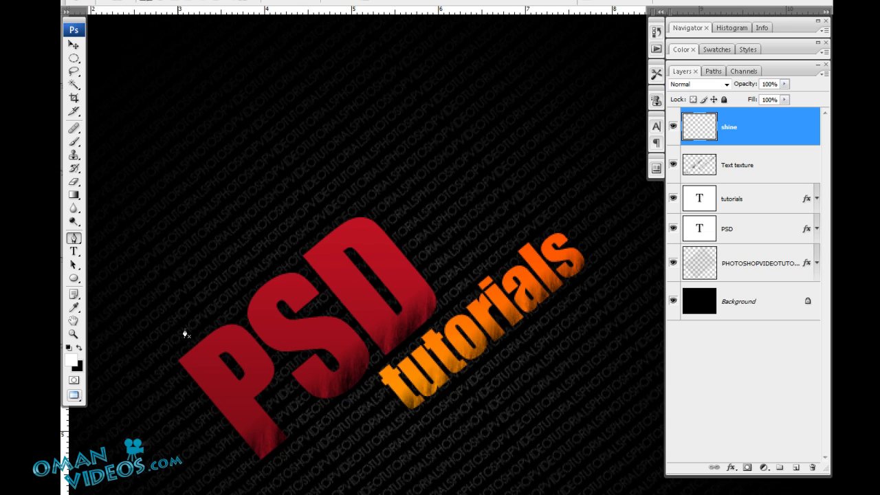
drag(176, 327, 230, 320)
drag(430, 207, 476, 157)
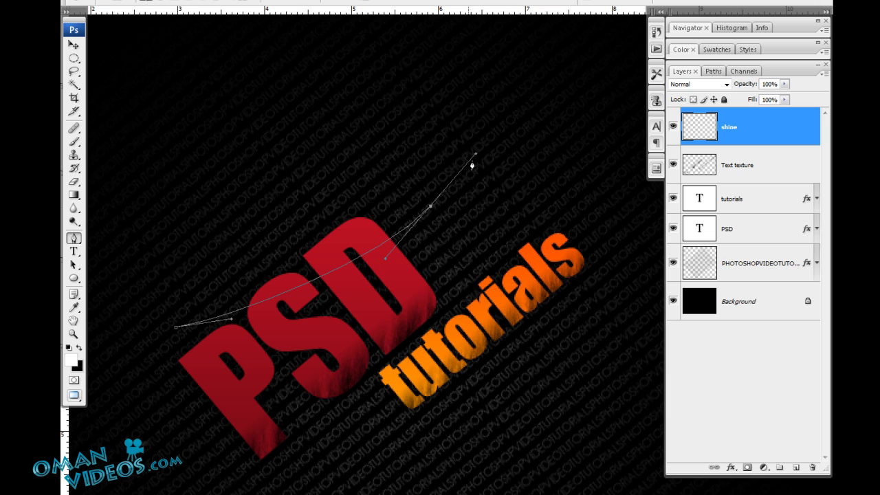
alt+click(431, 207)
click(457, 390)
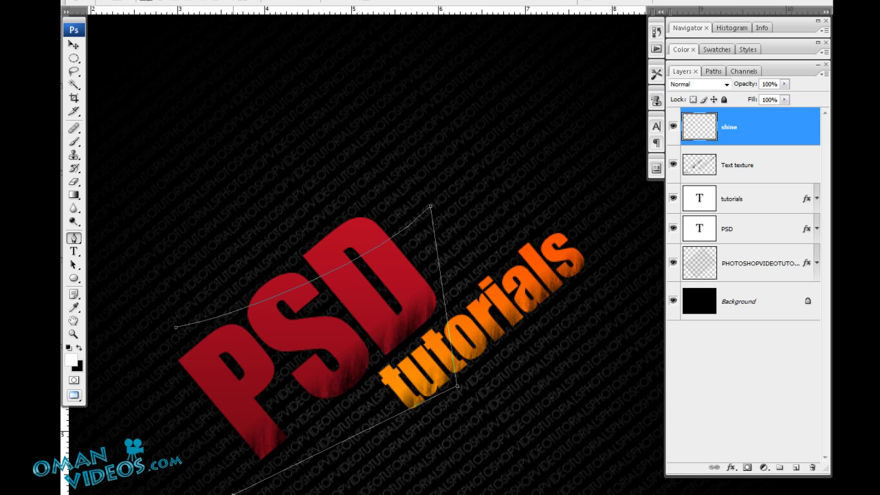
click(146, 362)
click(175, 330)
right_click(351, 319)
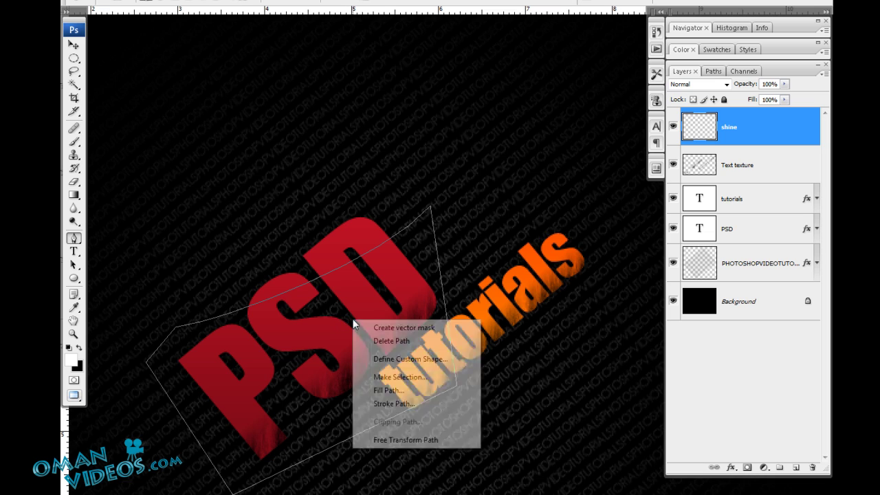
click(403, 376)
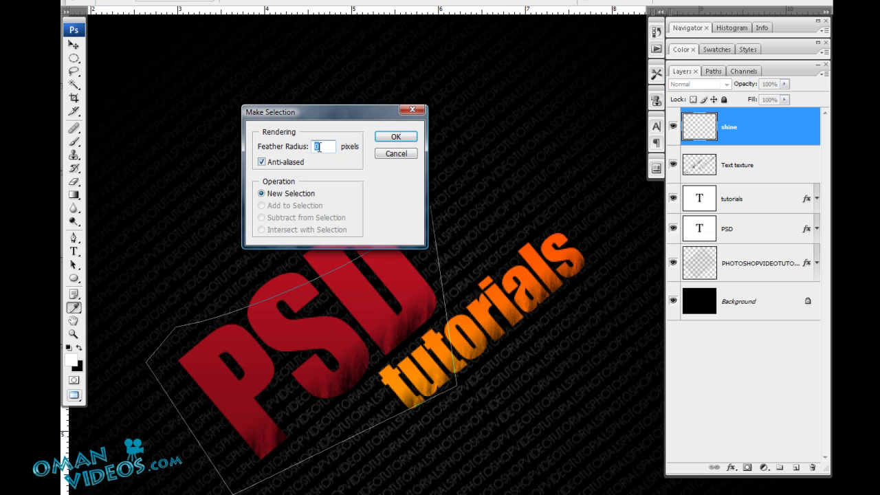
Make the selection with 0 feather, add the PSD letters, cancel Save, then deselect.
click(396, 136)
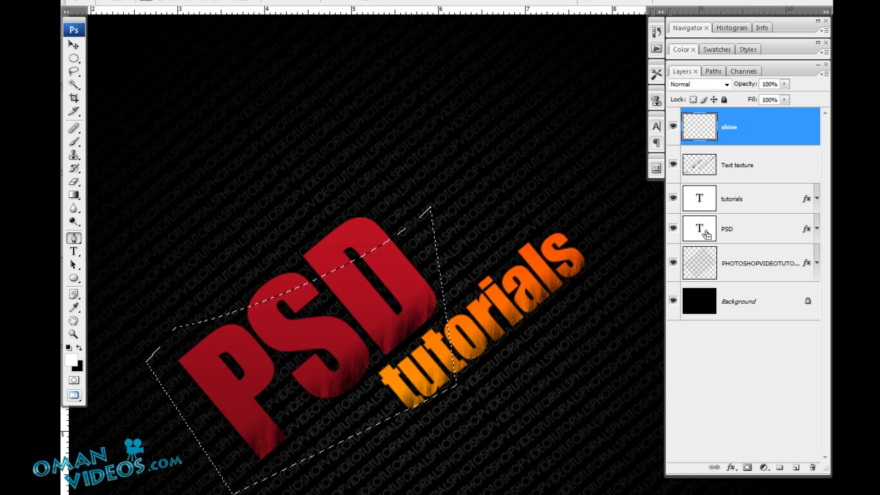
ctrl+shift+click(704, 235)
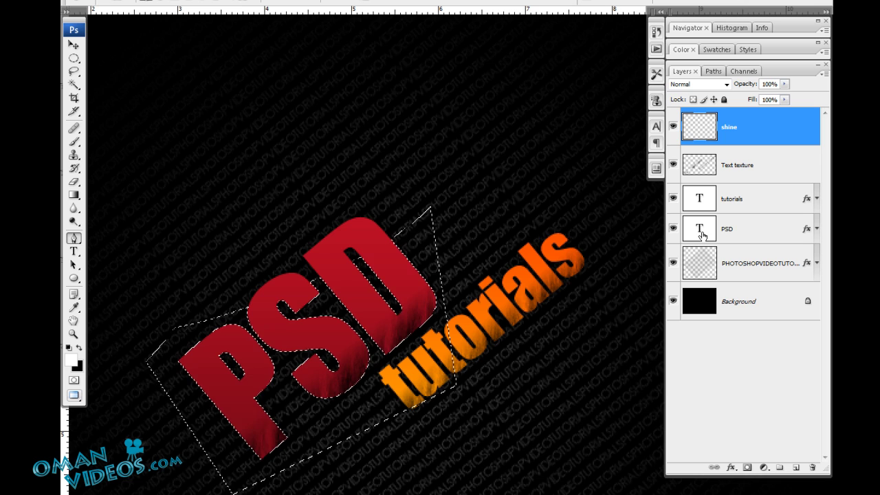
ctrl+shift+click(701, 235)
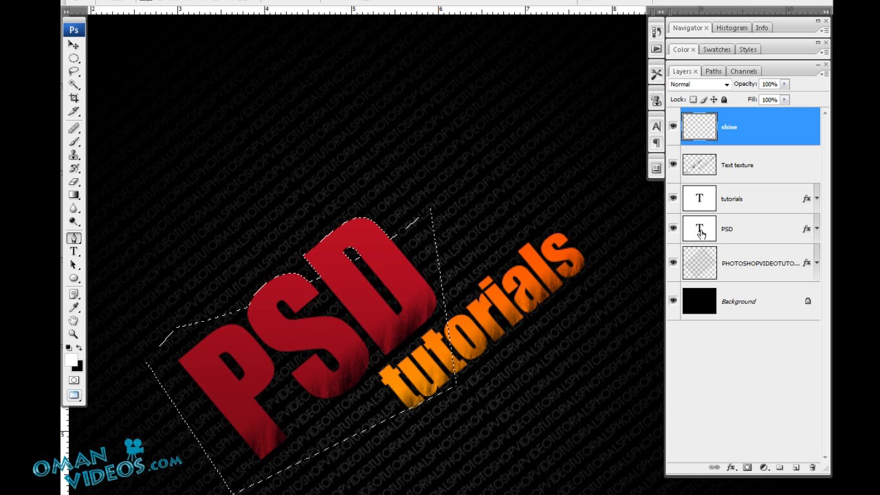
key(ctrl+s)
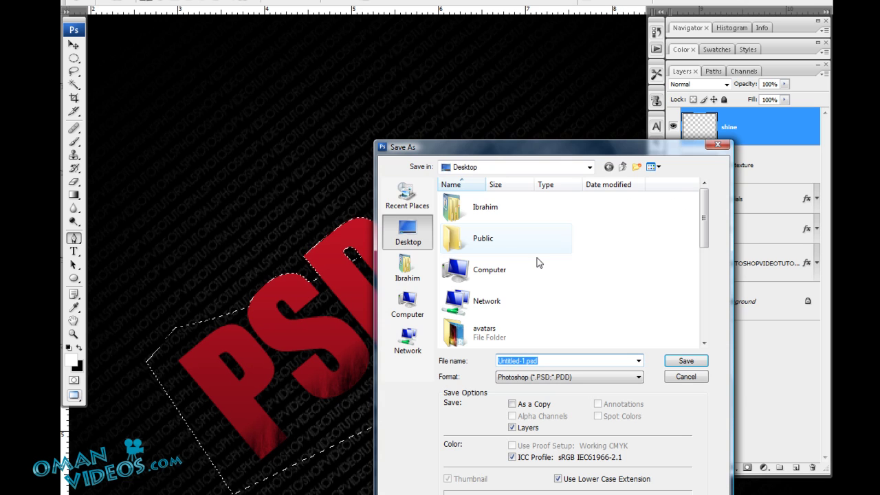
click(682, 376)
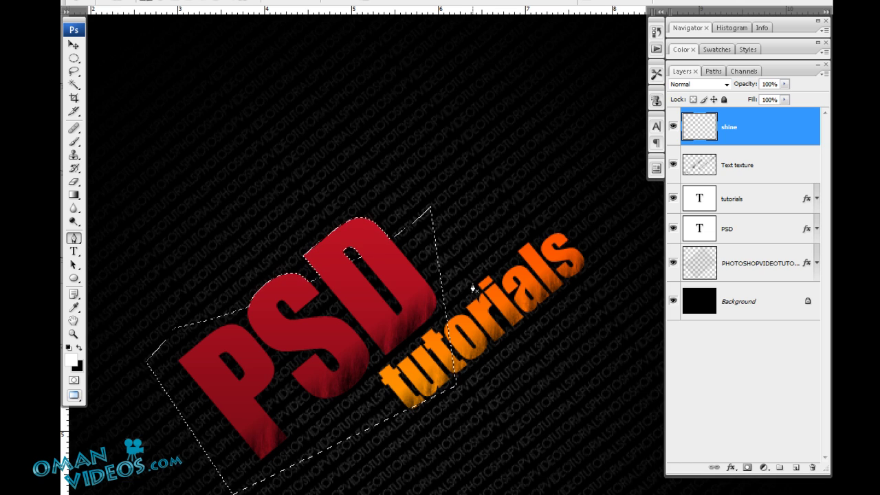
key(ctrl+d)
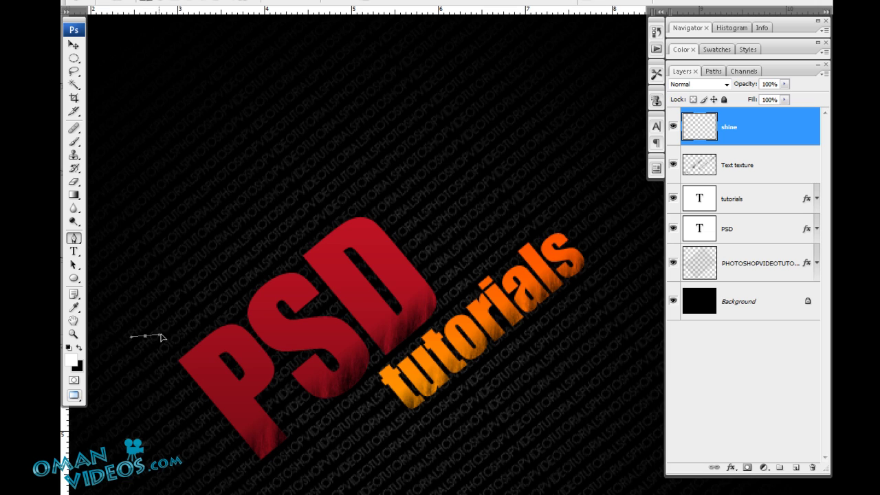
Start redrawing a curved Pen path over the PSD text, then discard it.
drag(145, 337, 187, 339)
key(ctrl+z)
drag(154, 338, 229, 340)
drag(409, 219, 469, 158)
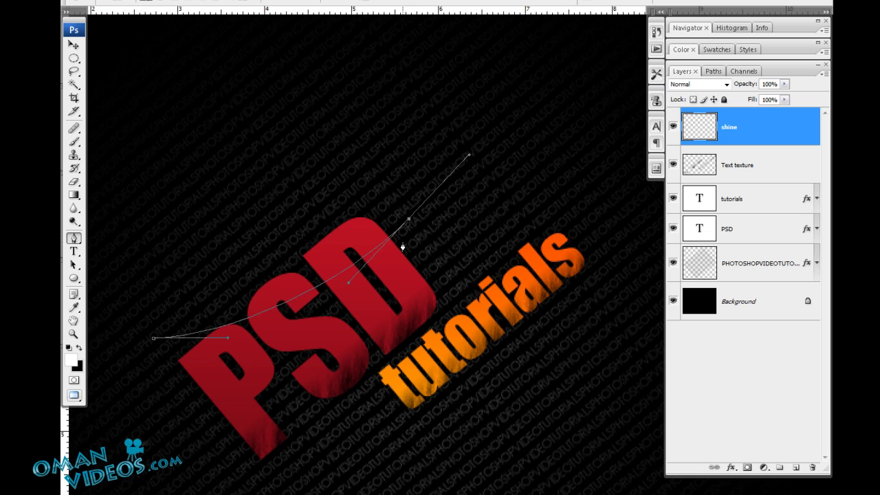
key(Return)
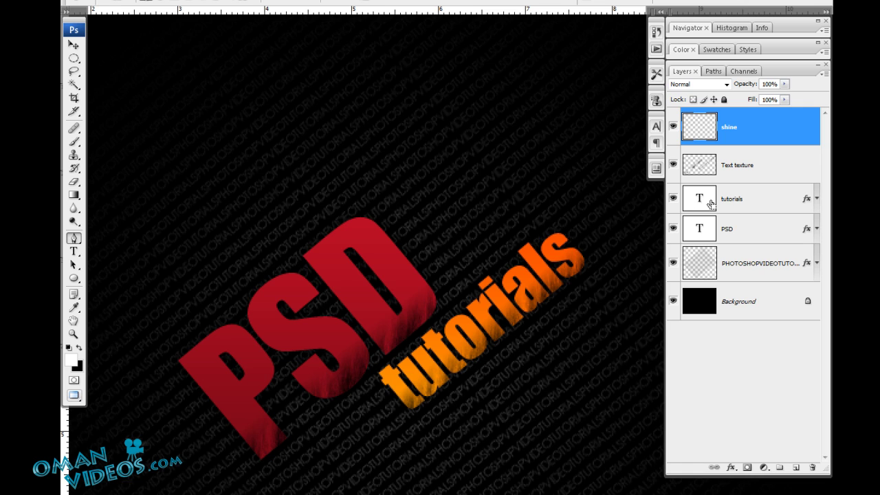
Load the PSD letters as a selection and draw a closed curved pen path over their lower half.
ctrl+click(701, 228)
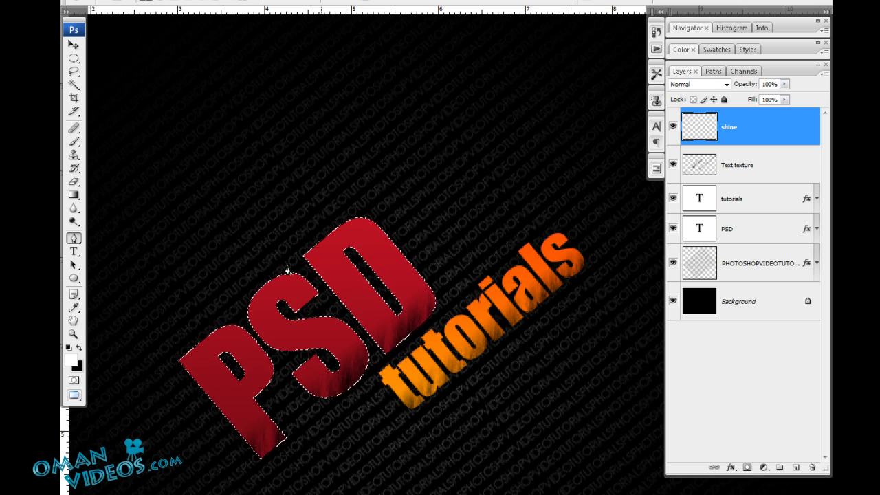
drag(134, 331, 195, 335)
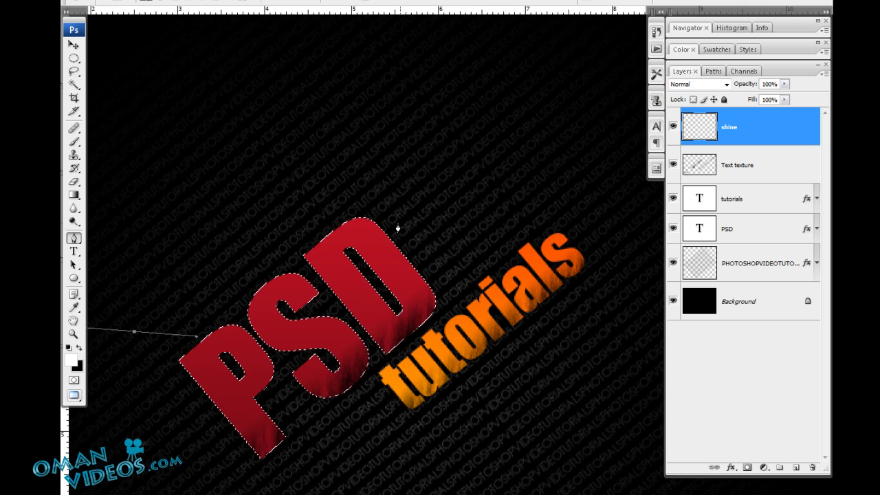
drag(395, 202, 492, 63)
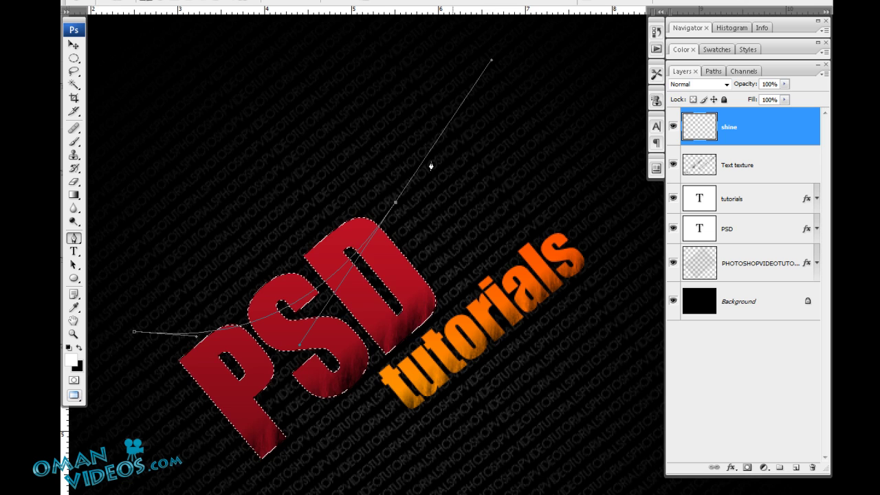
alt+click(396, 204)
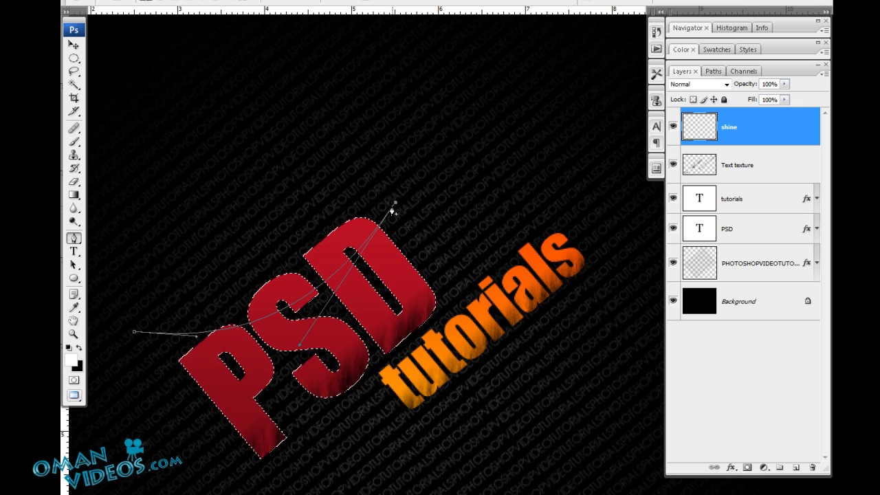
drag(462, 327, 258, 481)
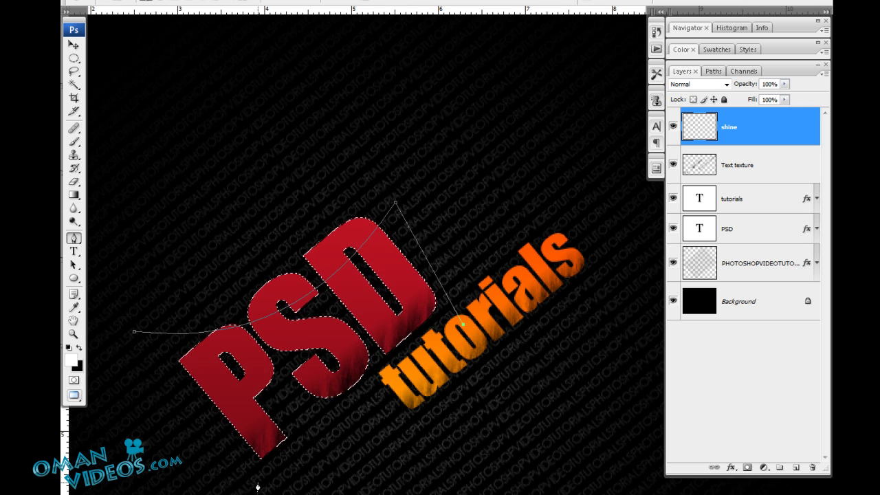
click(134, 334)
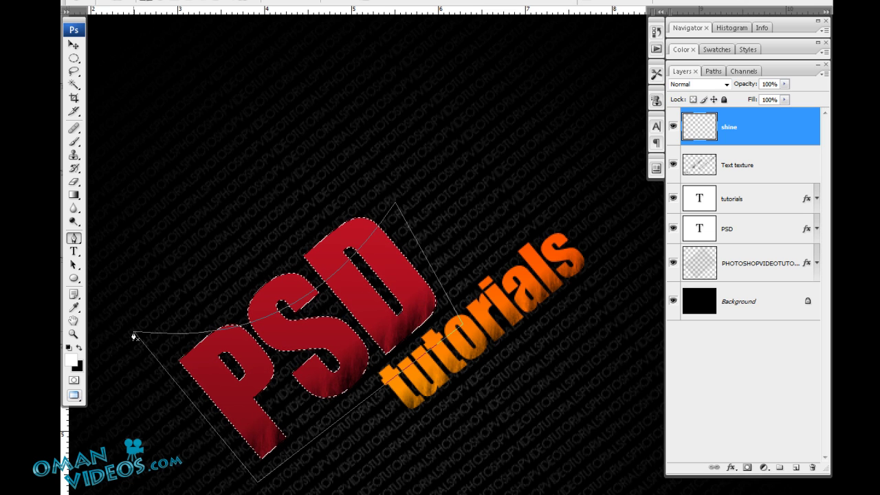
Convert the path to a selection with Subtract from Selection and feather 0.
right_click(307, 325)
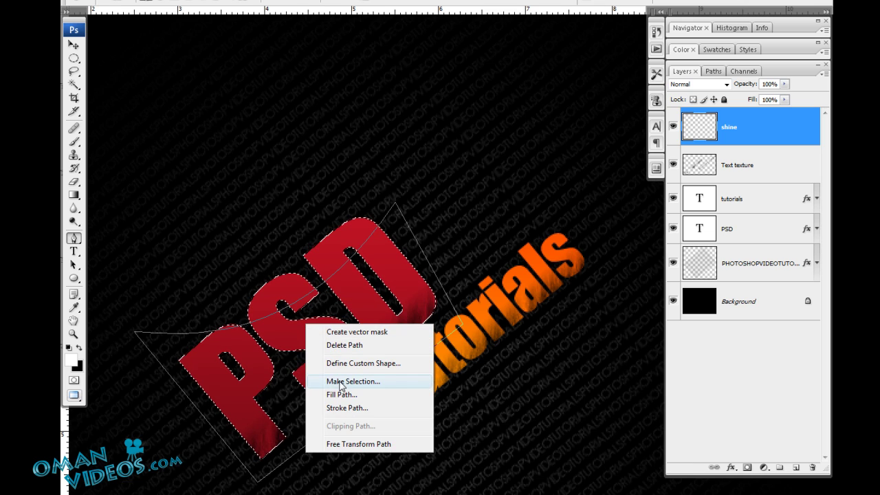
click(392, 383)
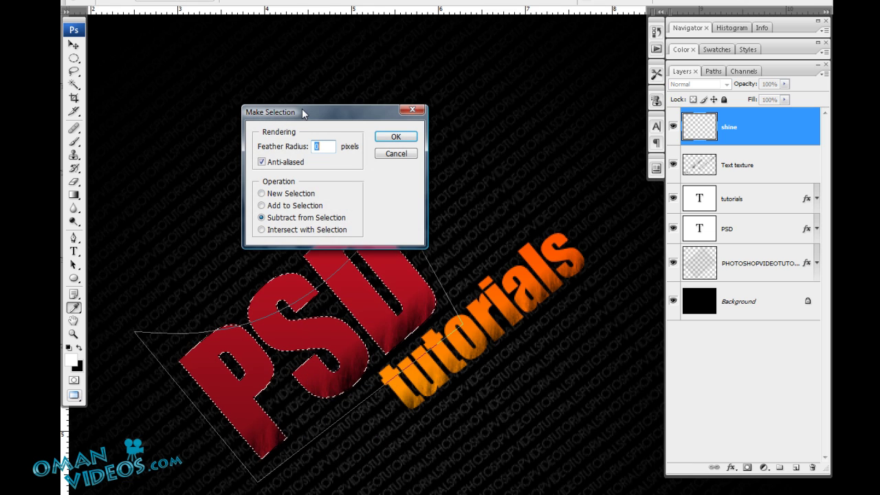
drag(303, 115, 376, 218)
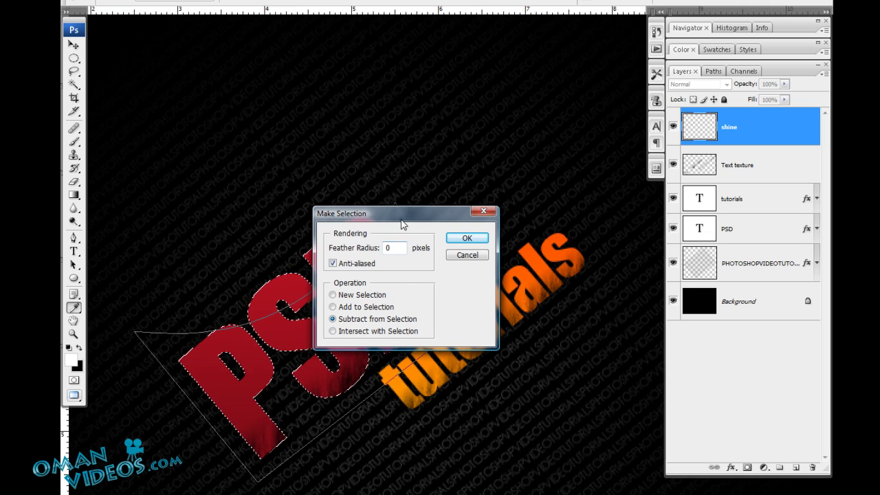
drag(385, 213, 481, 144)
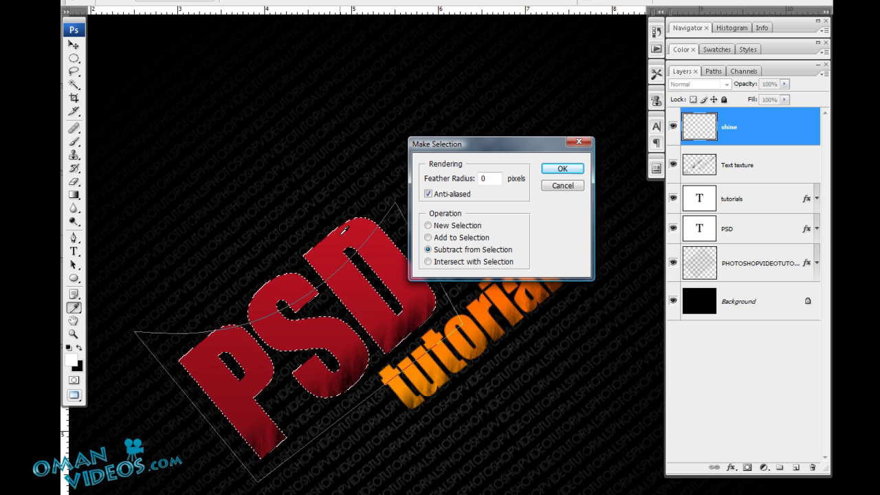
click(561, 169)
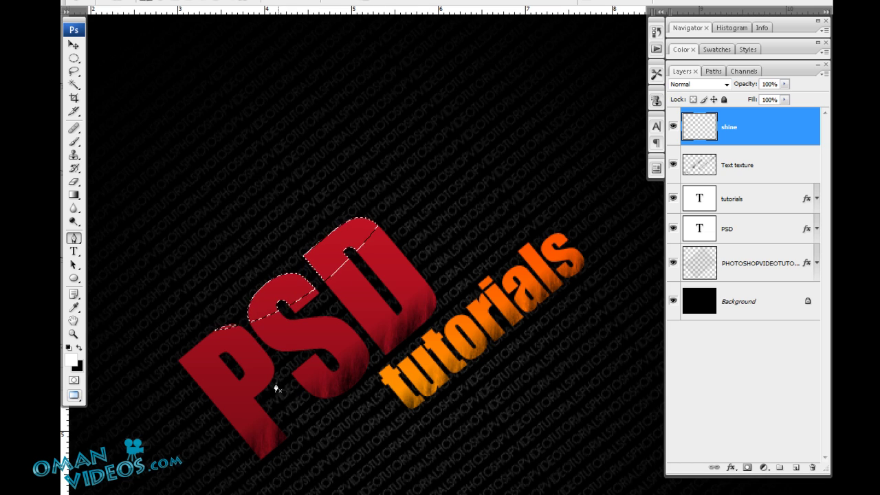
Fill the PSD letter tops with white on the shine layer, deselect, and pan toward tutorials.
key(p)
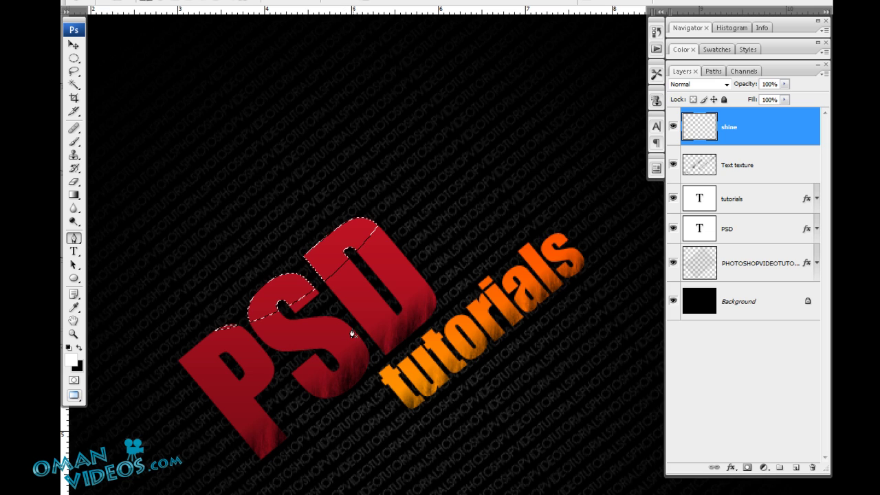
key(alt+BackSpace)
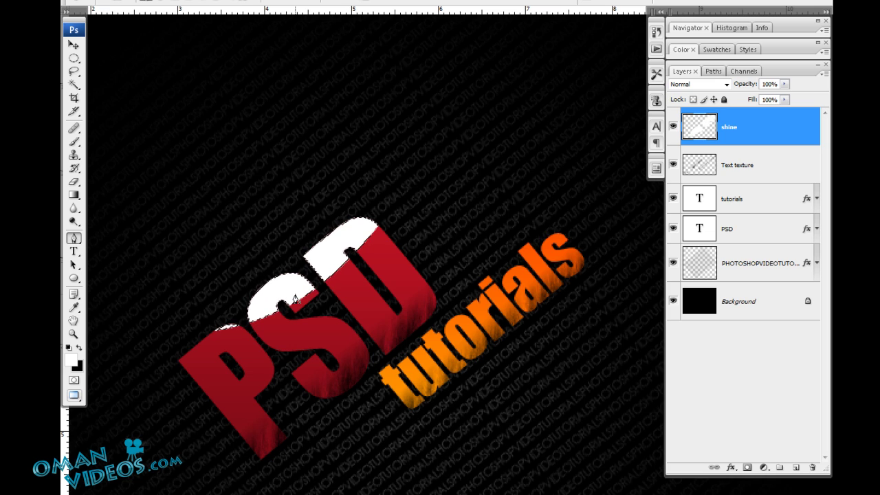
key(ctrl+d)
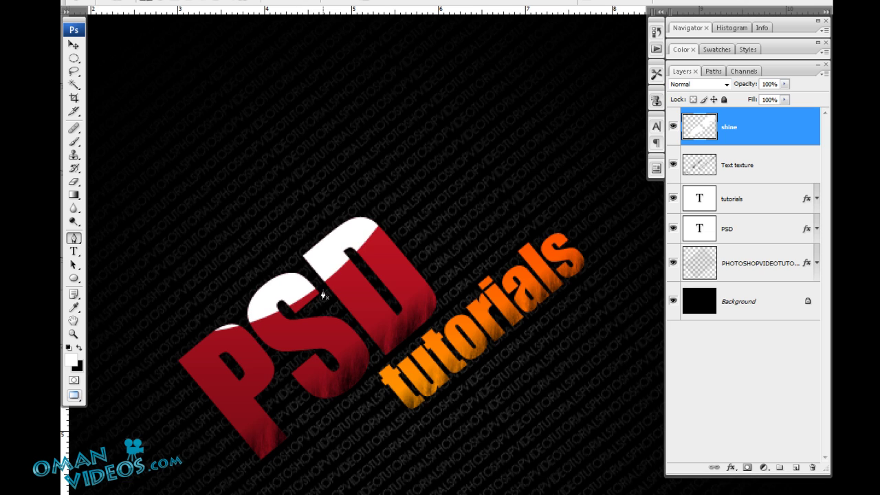
drag(477, 214, 396, 363)
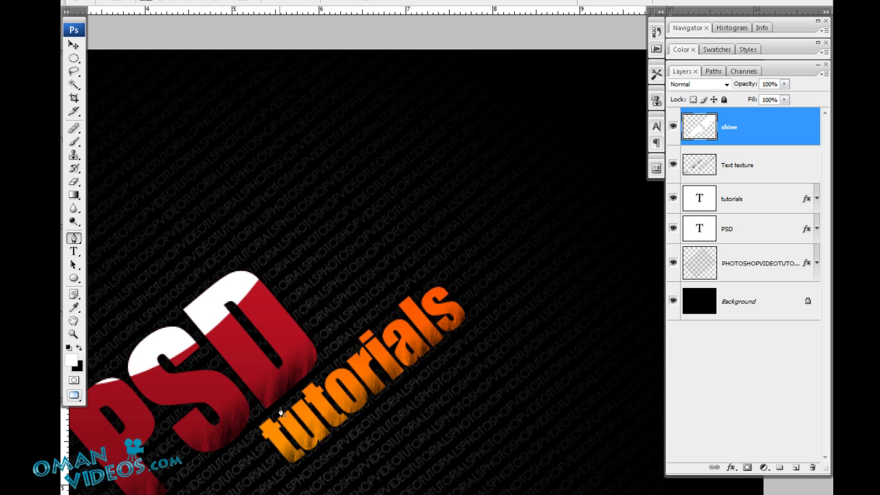
Load the tutorials letters as a selection and draw a curved pen path below them.
ctrl+click(697, 201)
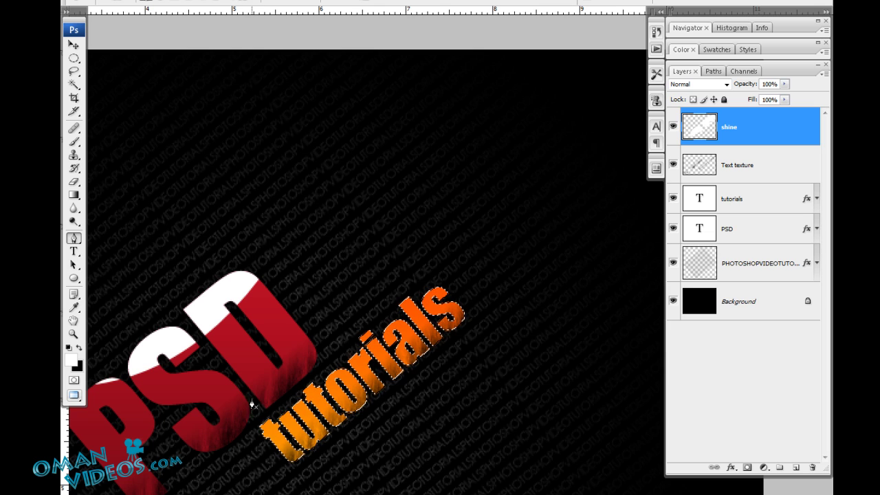
drag(245, 403, 274, 398)
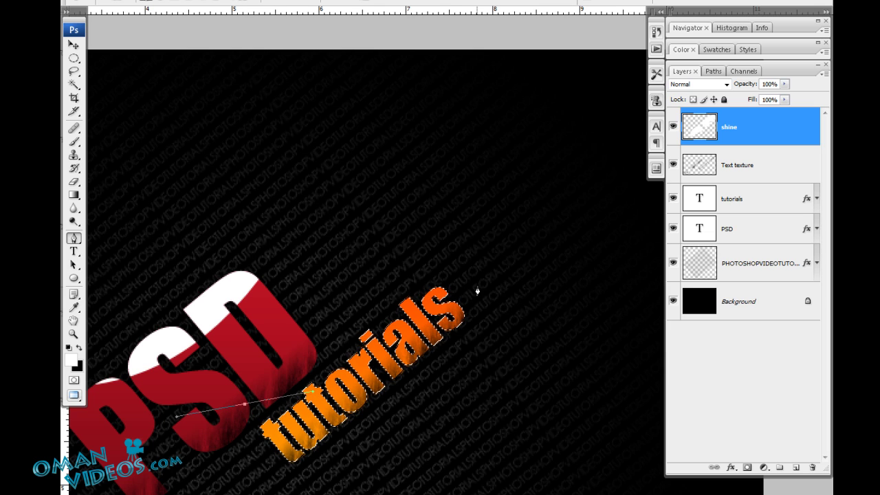
drag(494, 246, 529, 166)
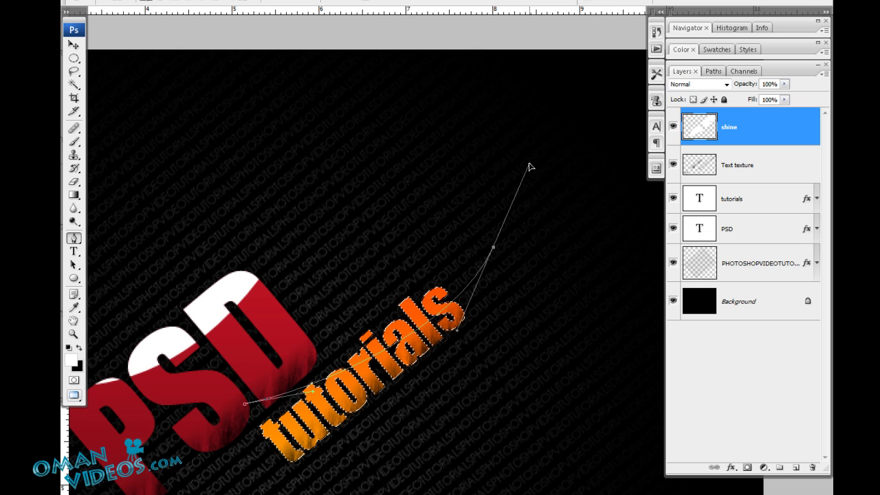
alt+click(494, 249)
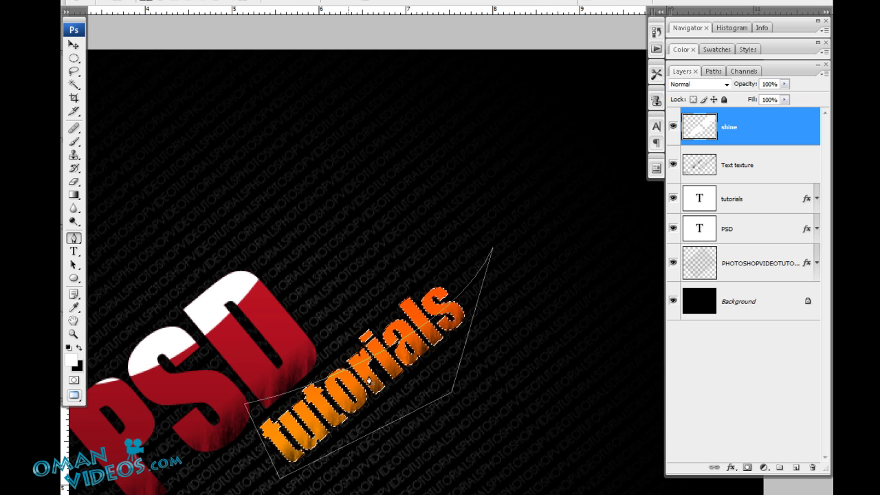
Subtract the path from the tutorials selection via Make Selection with Subtract from Selection.
right_click(411, 371)
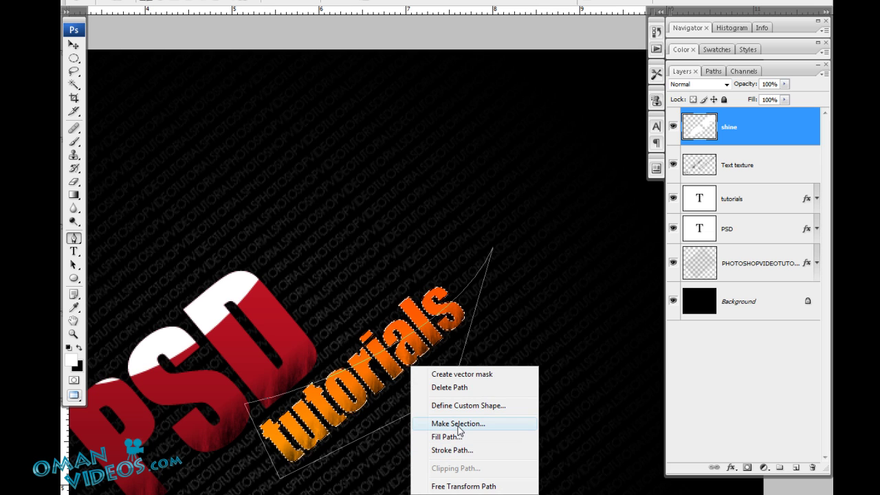
click(457, 424)
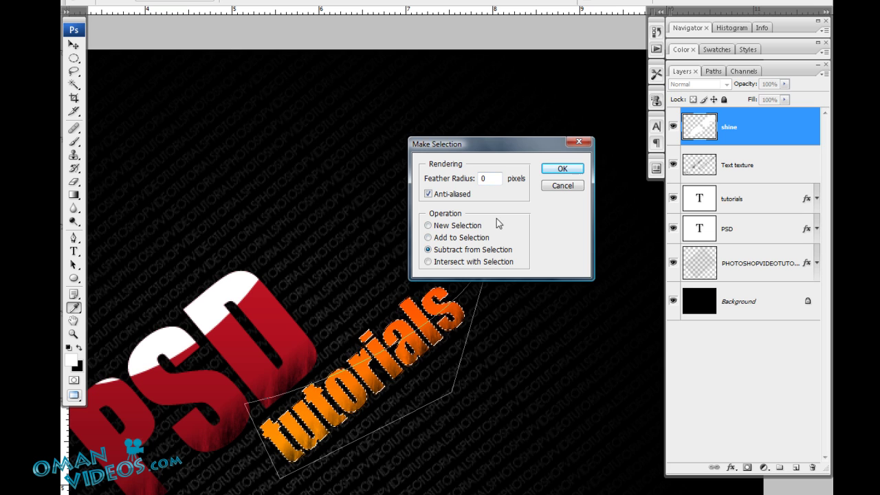
click(562, 170)
scroll(390, 316, up, 2)
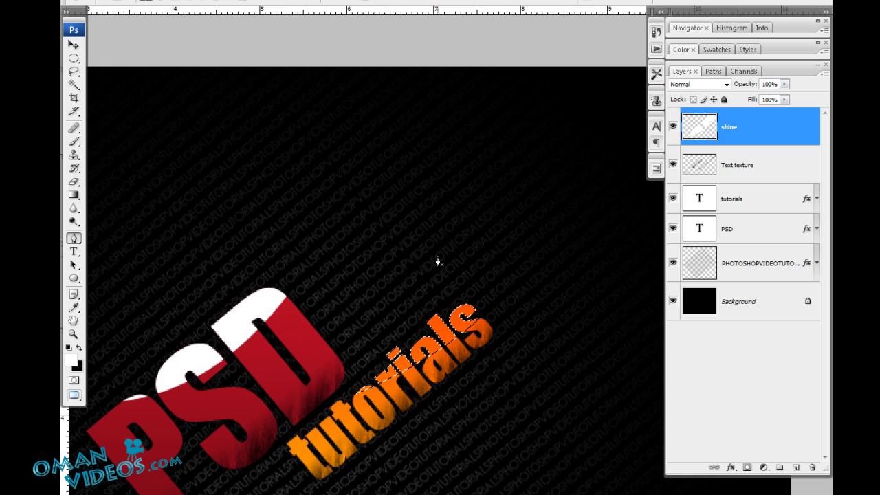
Fill the tutorials letter tops with white, deselect, switch to the Move tool and zoom out.
key(alt+BackSpace)
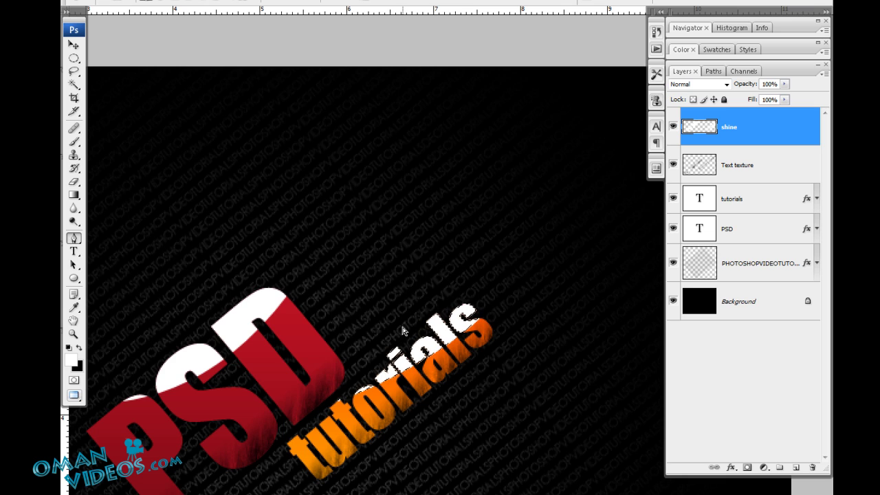
key(ctrl+d)
key(v)
scroll(389, 261, down, 2)
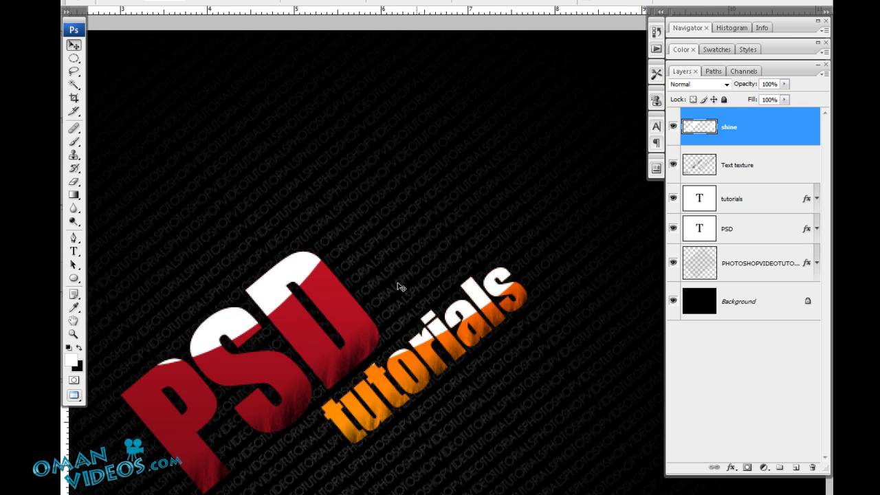
scroll(486, 253, down, 2)
scroll(486, 253, down, 2)
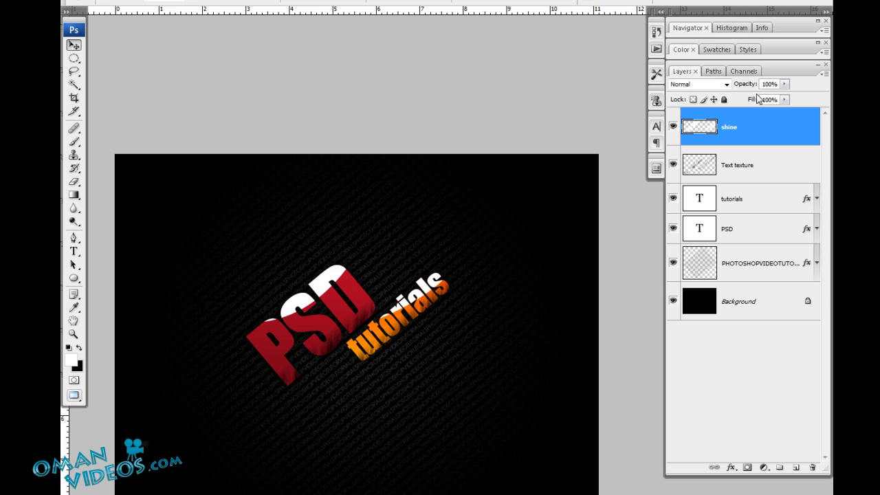
Set the shine layer's opacity to 14% and review the artwork.
drag(768, 84, 752, 89)
text(1)
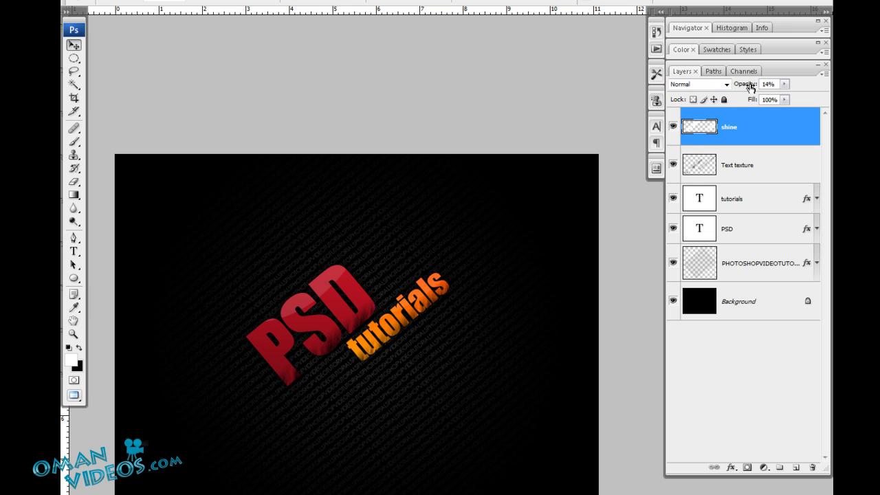
drag(750, 87, 752, 88)
drag(459, 261, 387, 237)
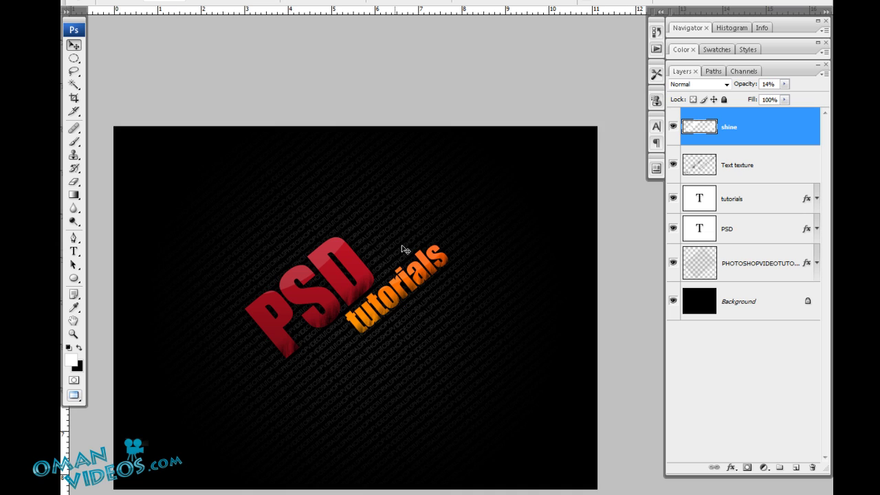
drag(415, 206, 300, 283)
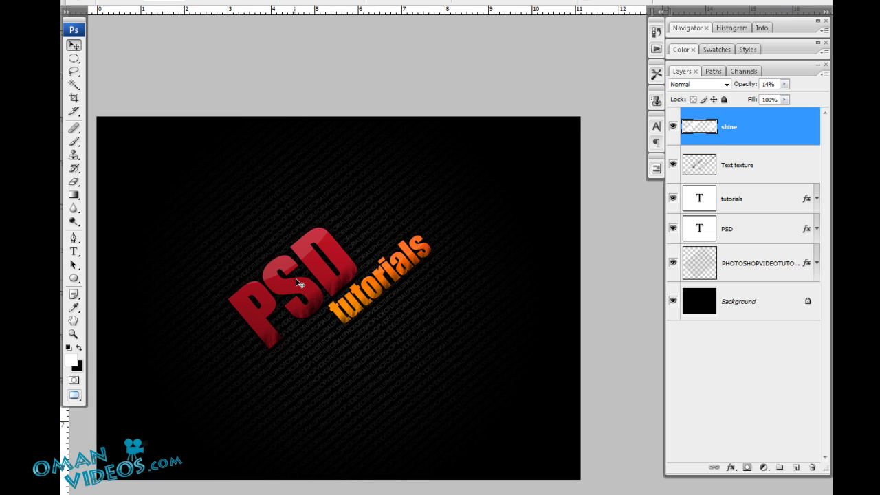